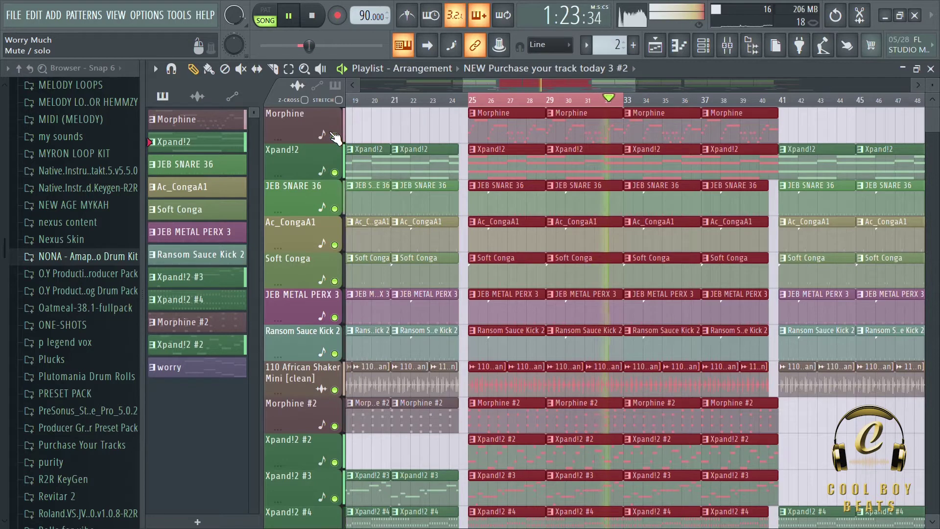
Solo the Morphine track in the playlist and restart song playback from bar 25
key(space)
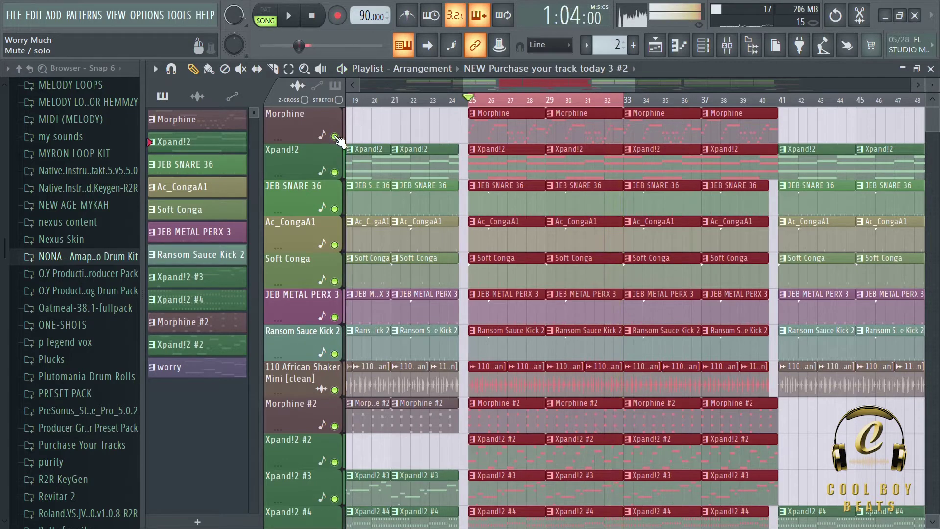
right_click(334, 137)
key(space)
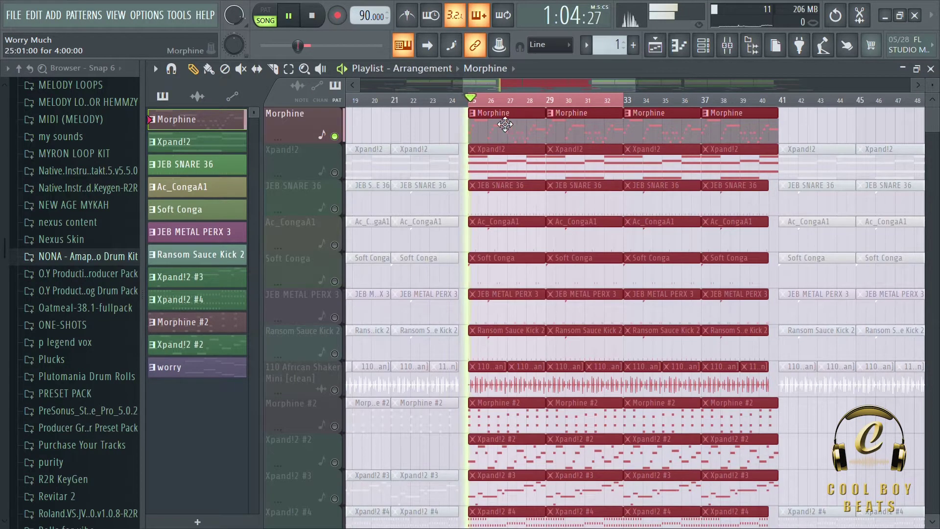
Display the Morphine pattern's full four bars of notes in the piano roll while playing it
click(686, 47)
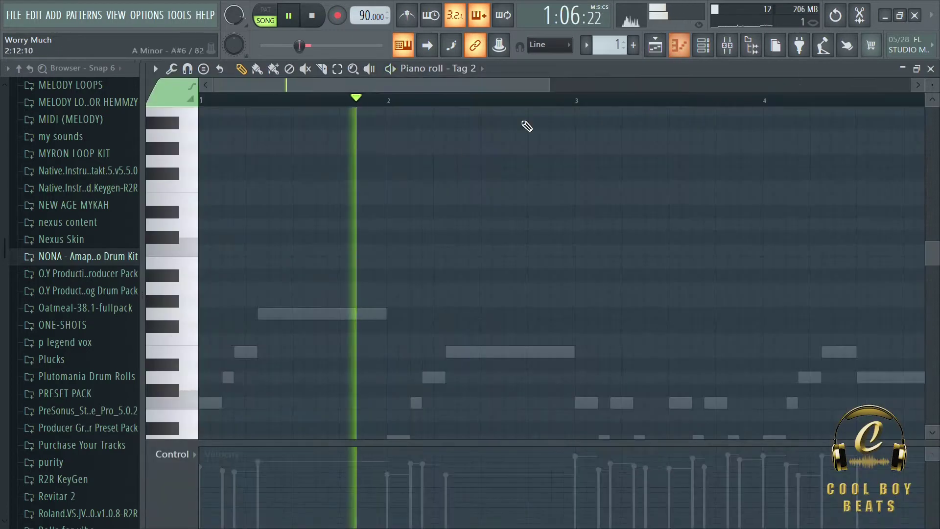
key(space)
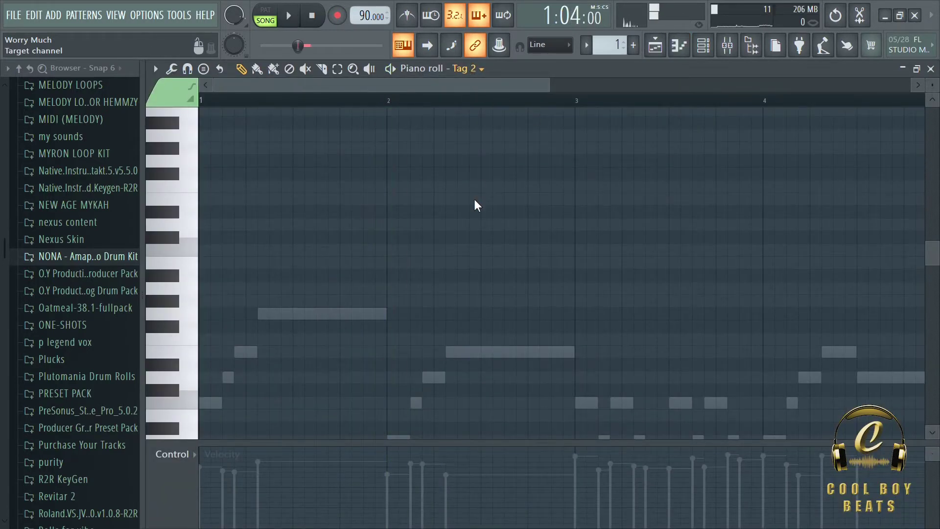
key(space)
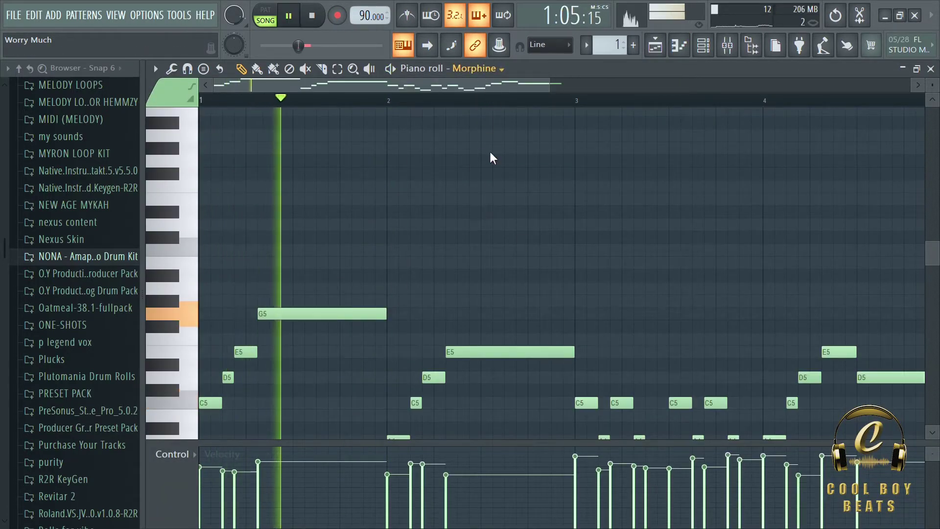
scroll(519, 332, down, 3)
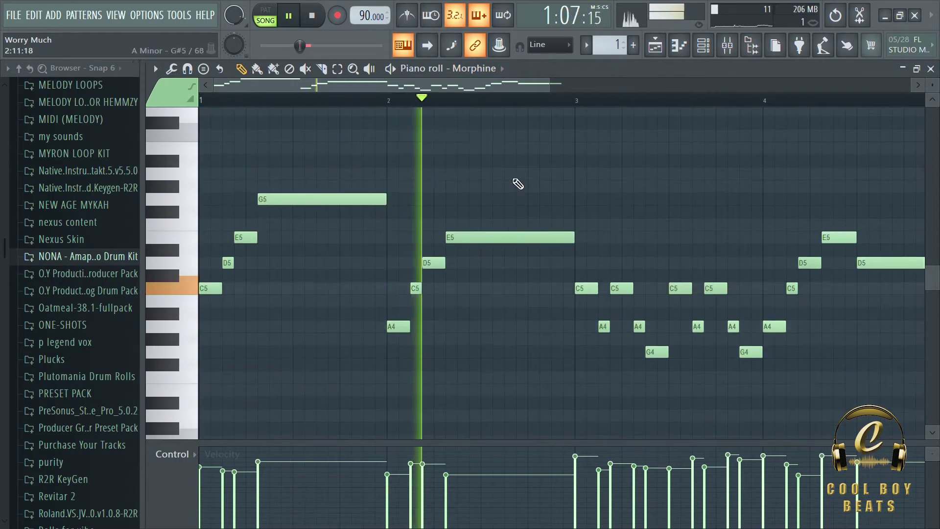
drag(562, 90, 576, 91)
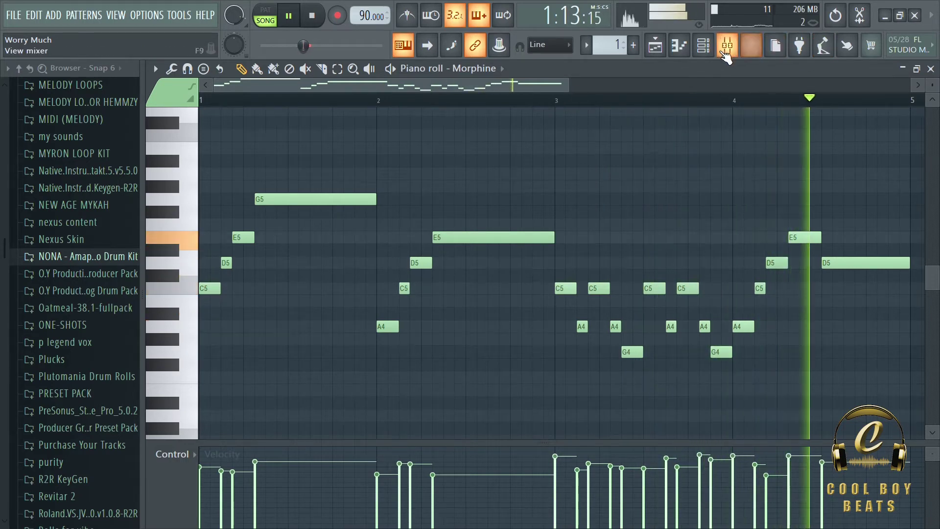
Inspect the effects chain on the Acoustic Guitar mixer track, then stop playback and return to the playlist
click(724, 49)
click(187, 202)
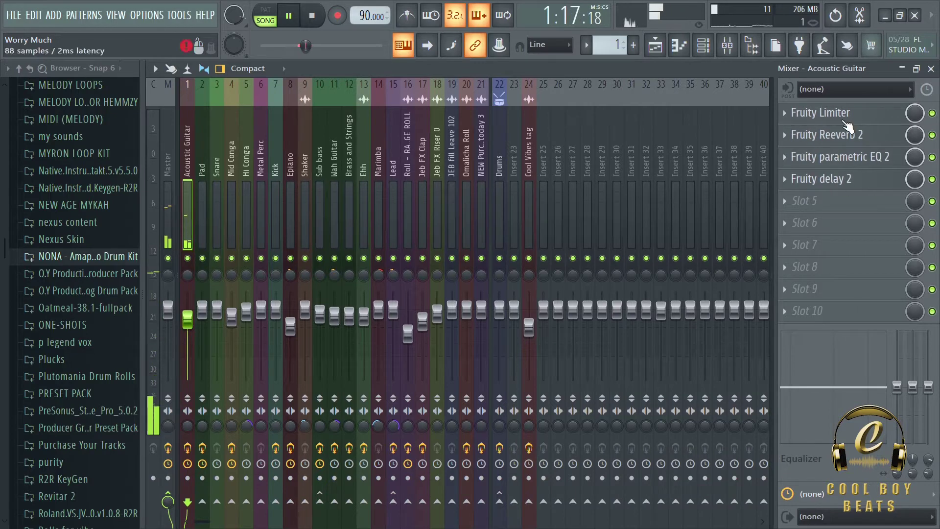
click(664, 48)
key(space)
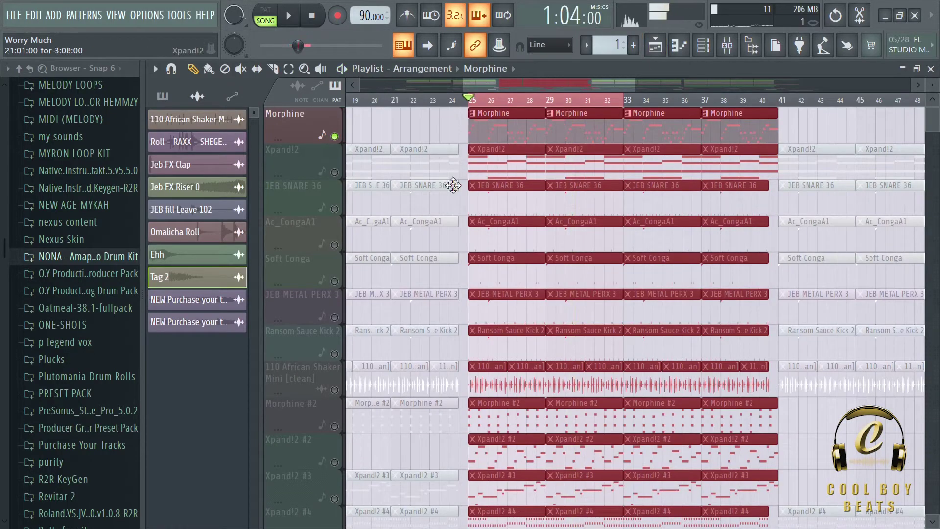
Audition the four-bar Xpand!2 chord pattern in the piano roll in pattern mode, and return to the playlist in song mode
double_click(500, 172)
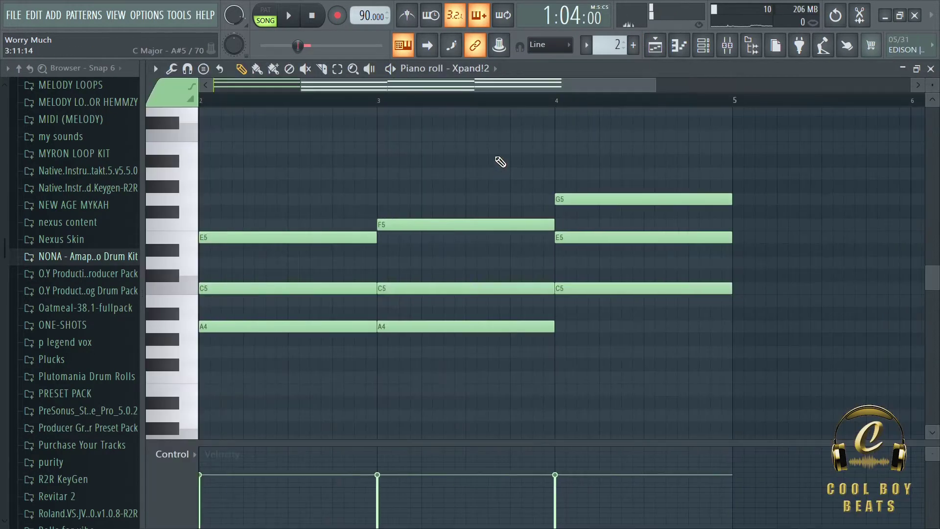
drag(515, 80, 336, 98)
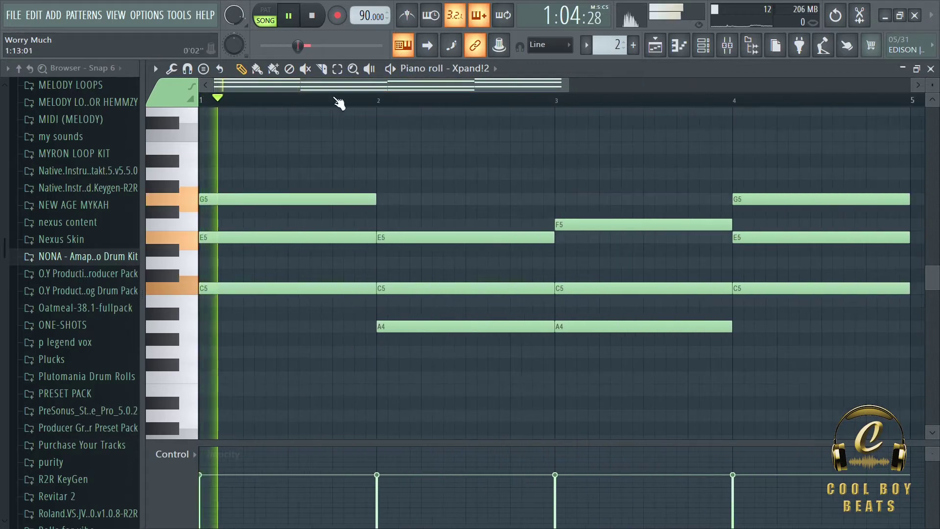
click(267, 17)
click(289, 15)
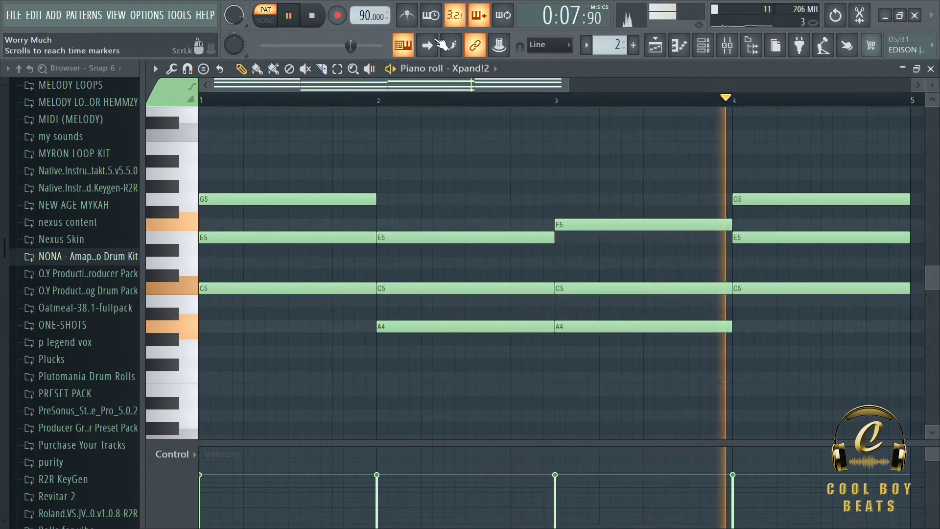
click(273, 22)
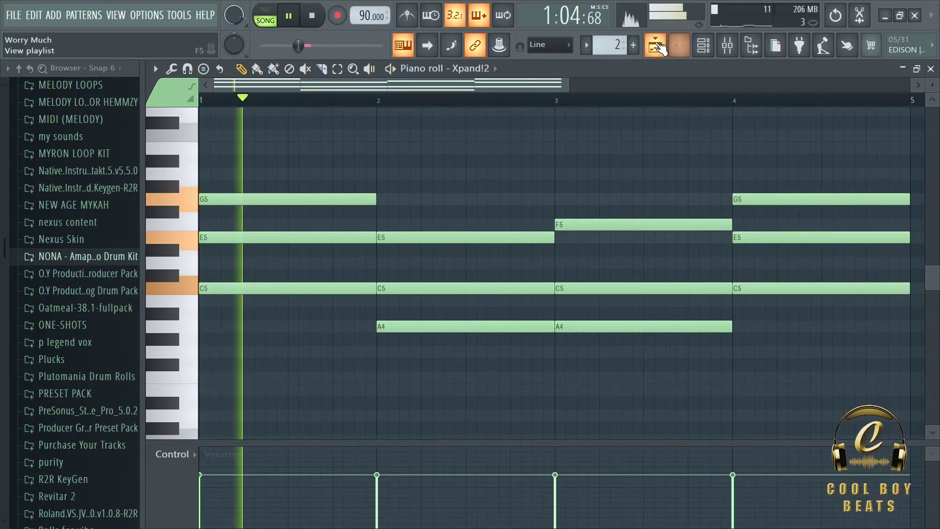
click(656, 46)
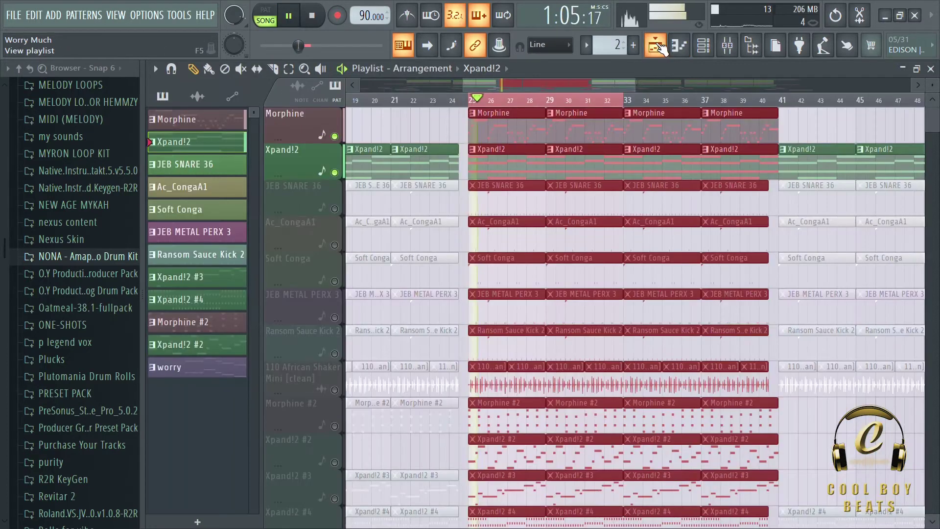
Unmute the JEB SNARE 36 track and review its pattern in the piano roll and channel rack
click(334, 209)
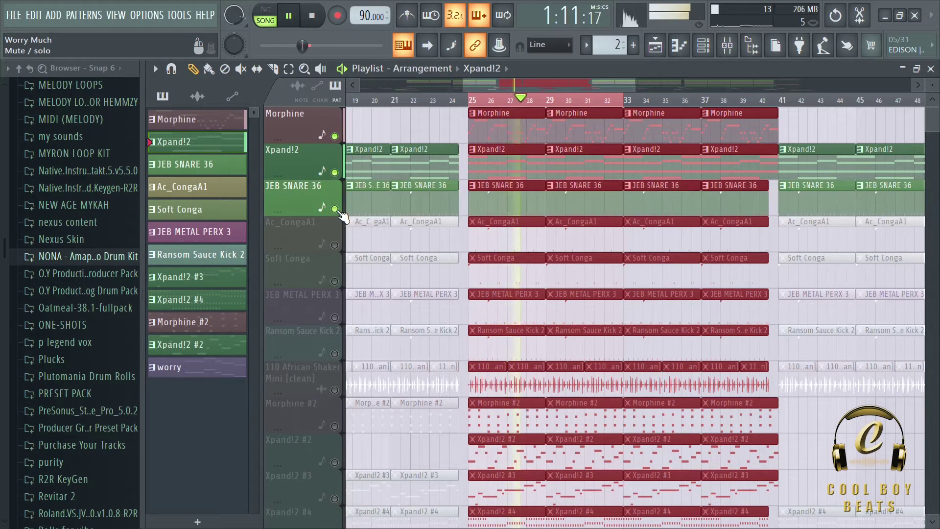
double_click(506, 206)
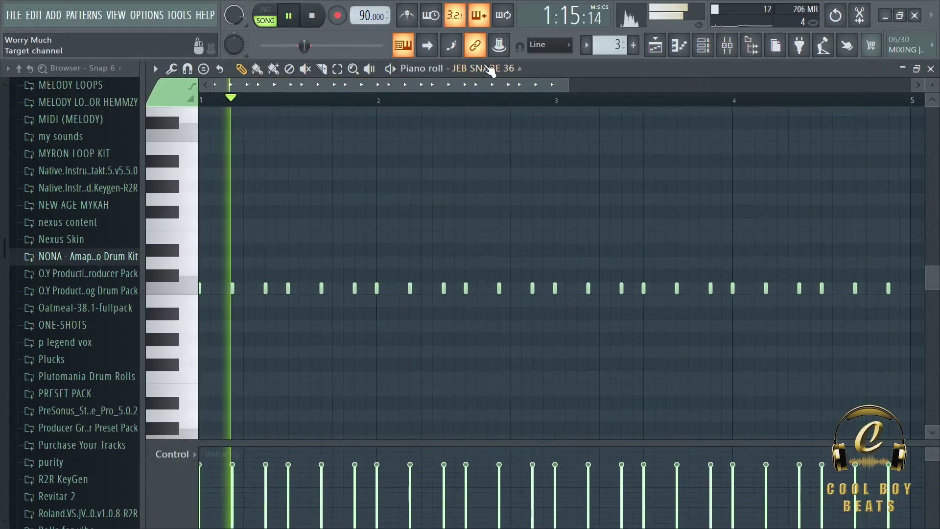
key(F6)
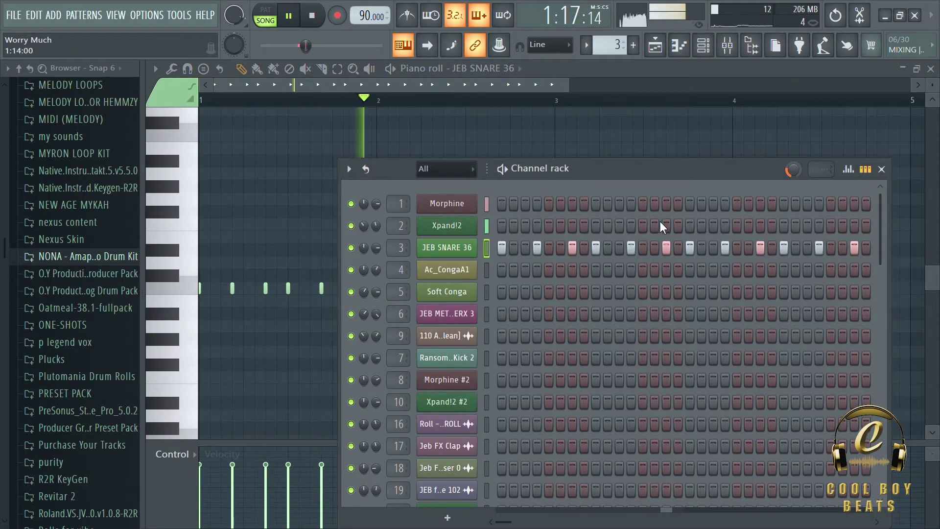
click(660, 50)
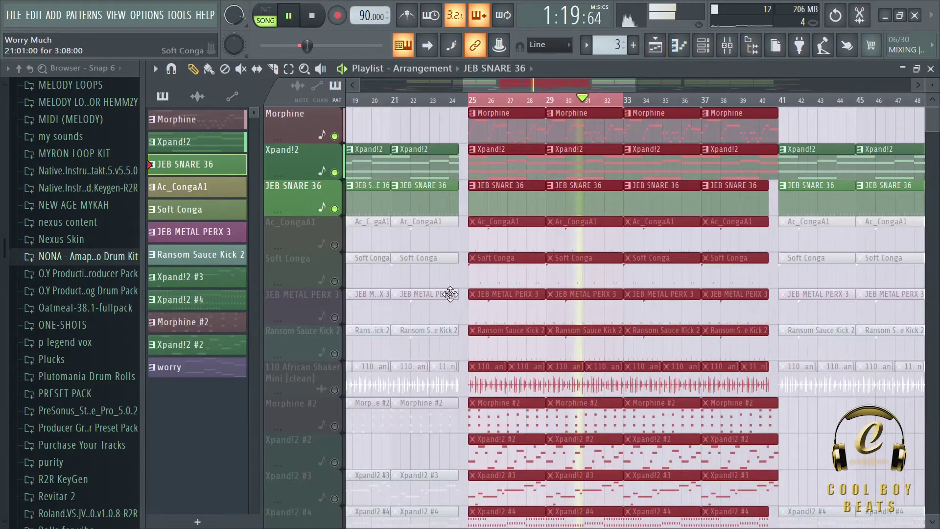
Unmute the Ac_CongaA1 track and review its notes in the piano roll before returning to the playlist
click(335, 245)
double_click(531, 242)
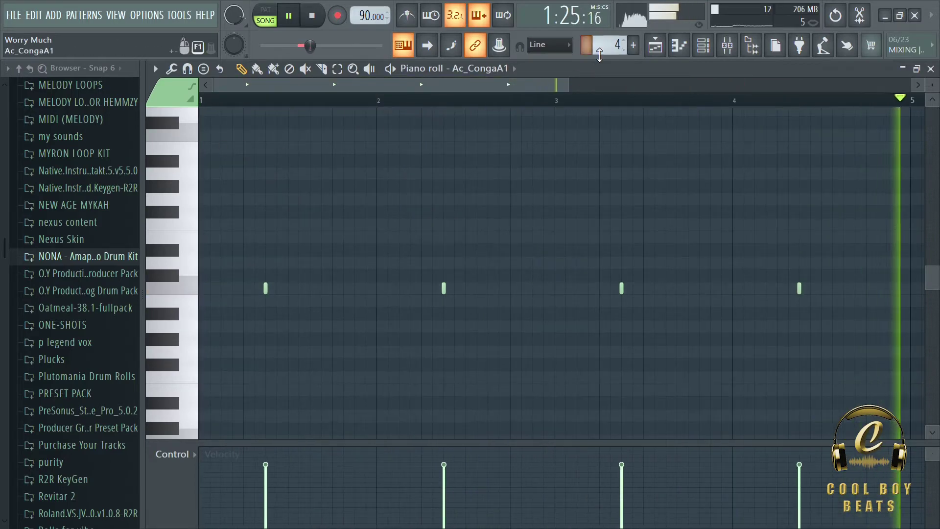
click(656, 45)
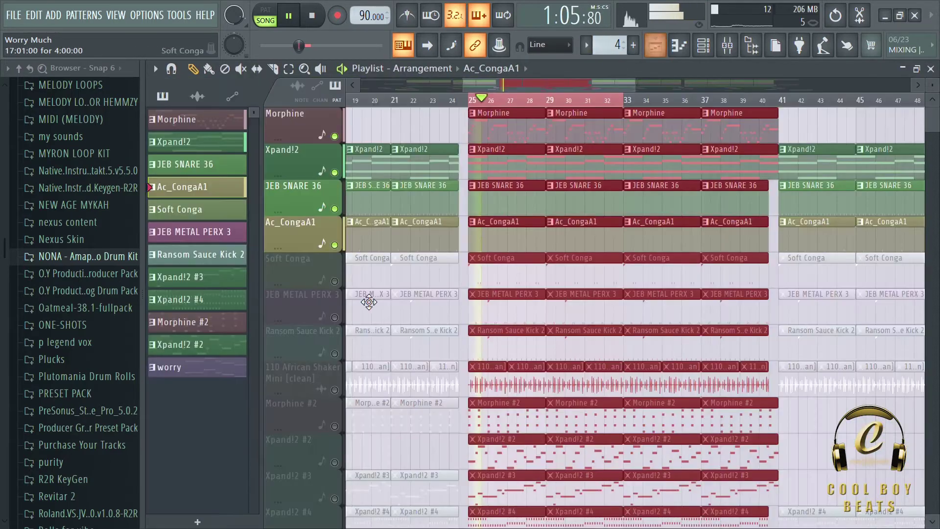
Unmute the Soft Conga track and review all four bars of its pattern in the piano roll
click(335, 282)
double_click(514, 273)
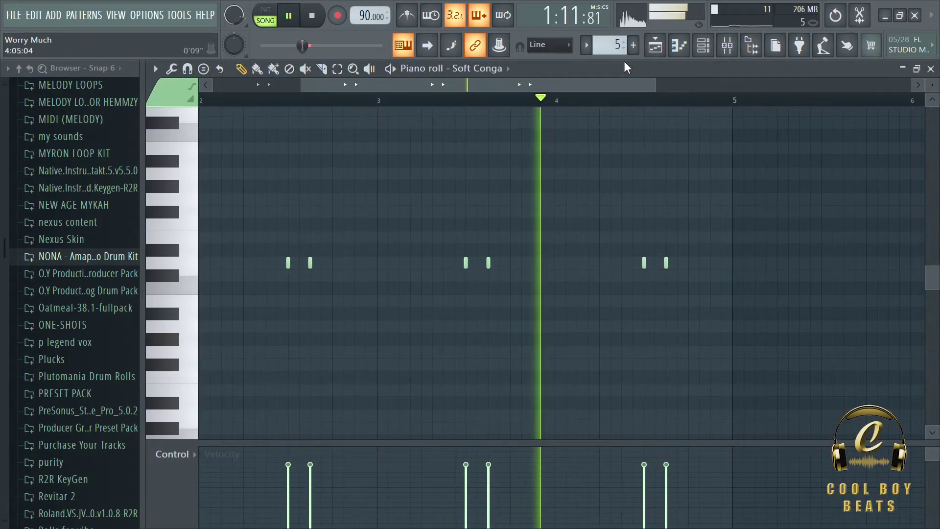
drag(603, 89, 515, 89)
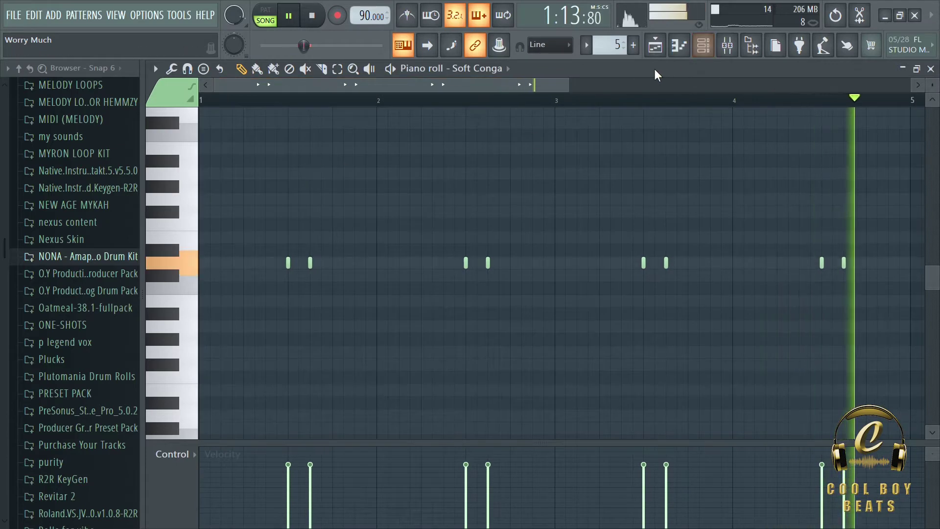
click(657, 52)
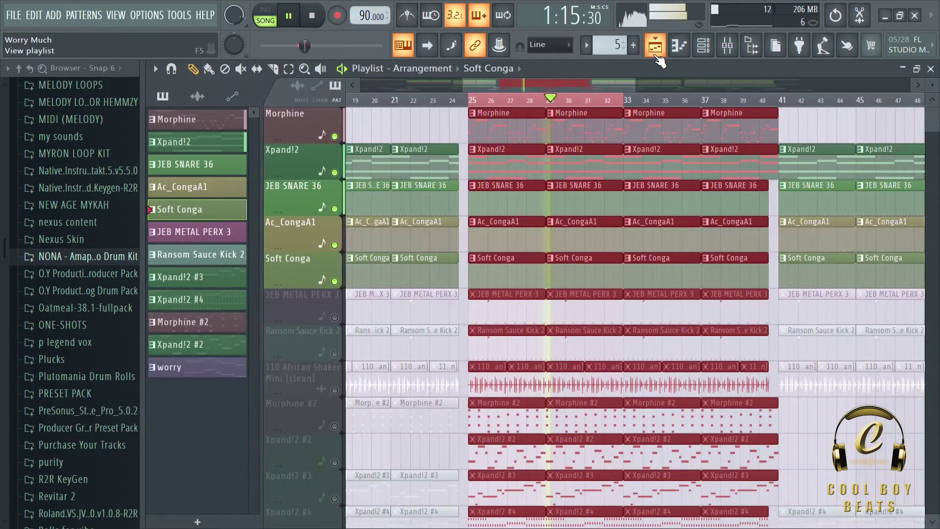
Unmute the JEB METAL PERX 3 track and review all four bars of its pattern in the piano roll
click(335, 318)
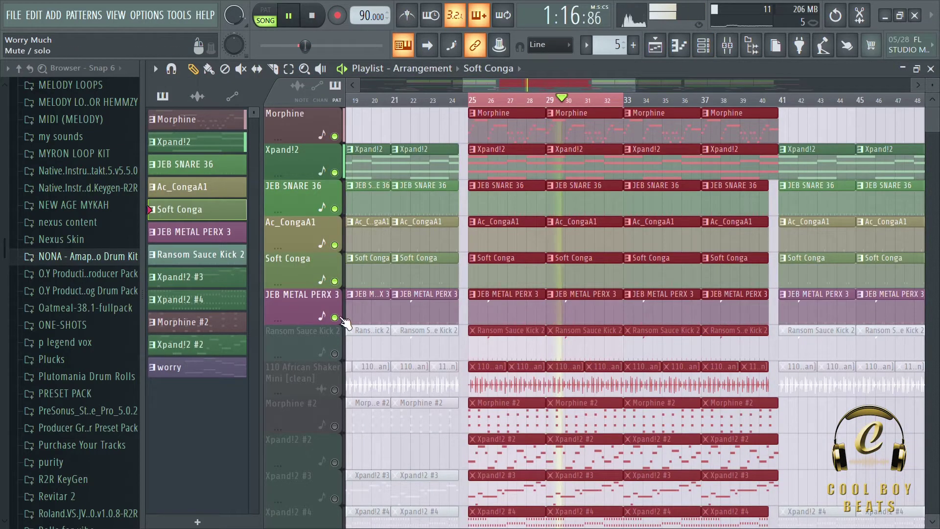
double_click(514, 319)
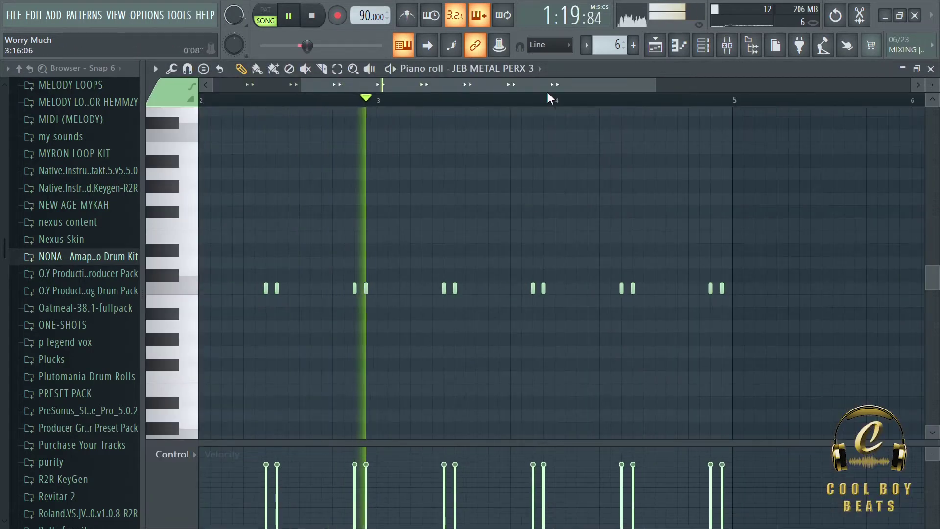
scroll(545, 87, left, 1)
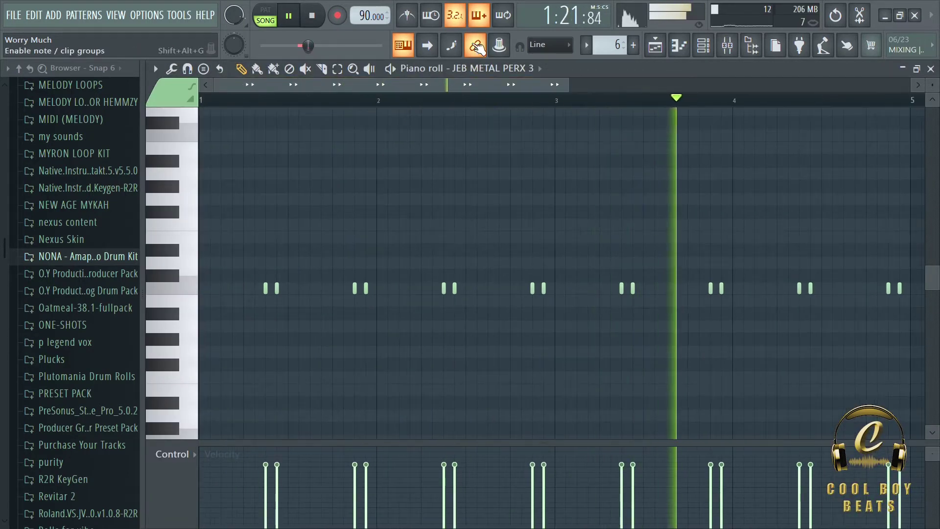
click(658, 53)
Restart playback with the Ransom Sauce Kick 2 track unmuted and review its steps in the channel rack
key(space)
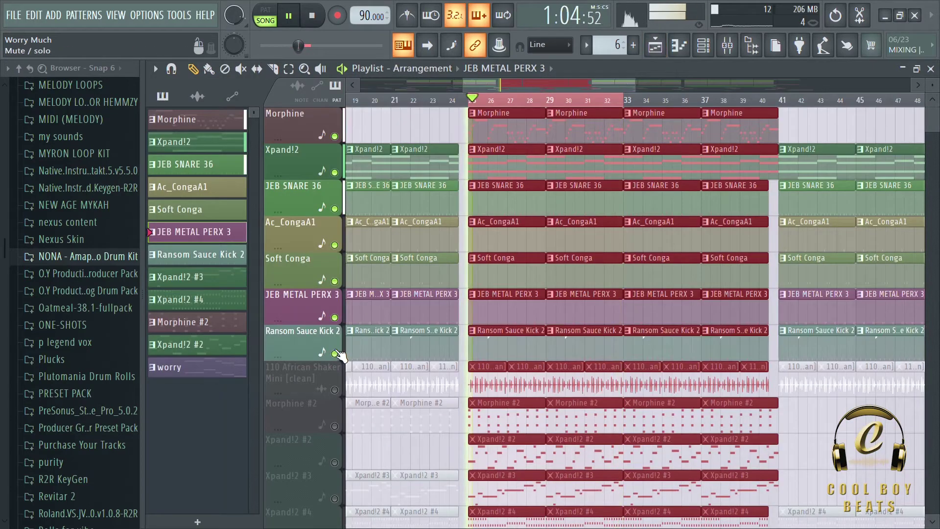
key(space)
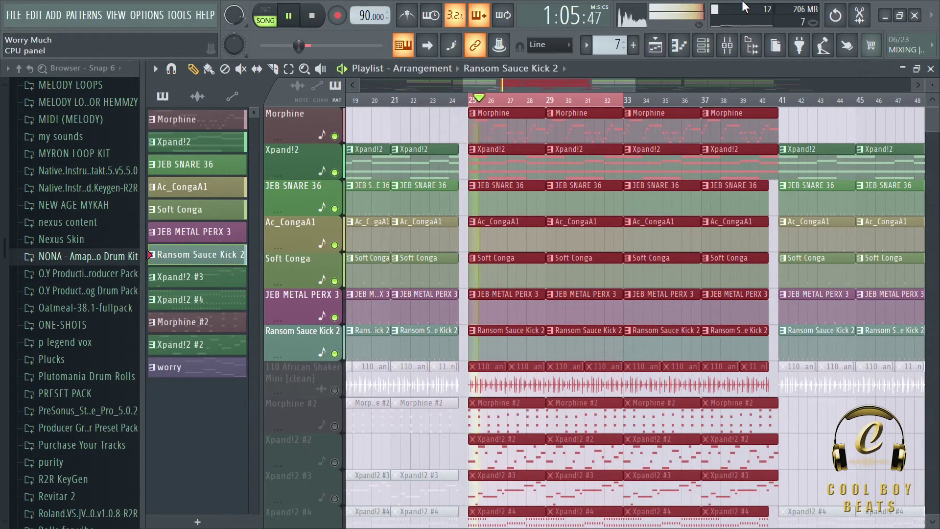
click(712, 48)
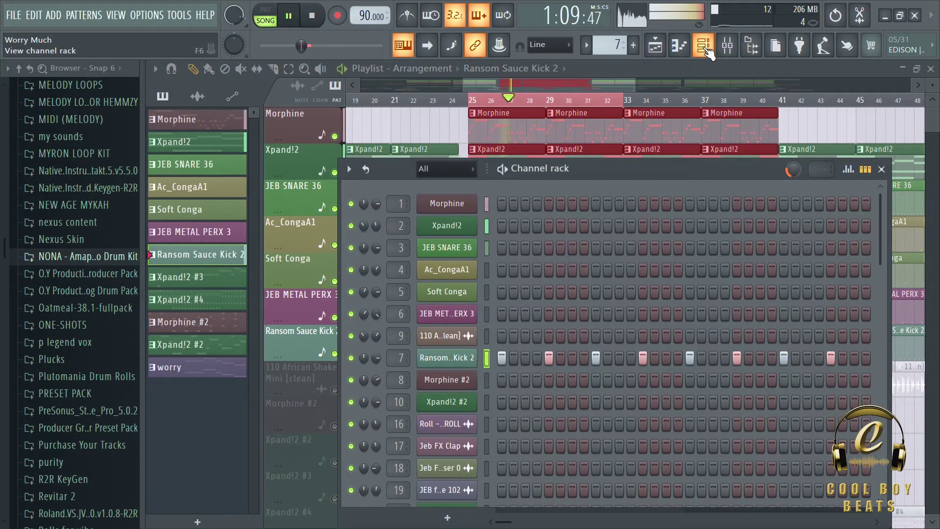
click(705, 47)
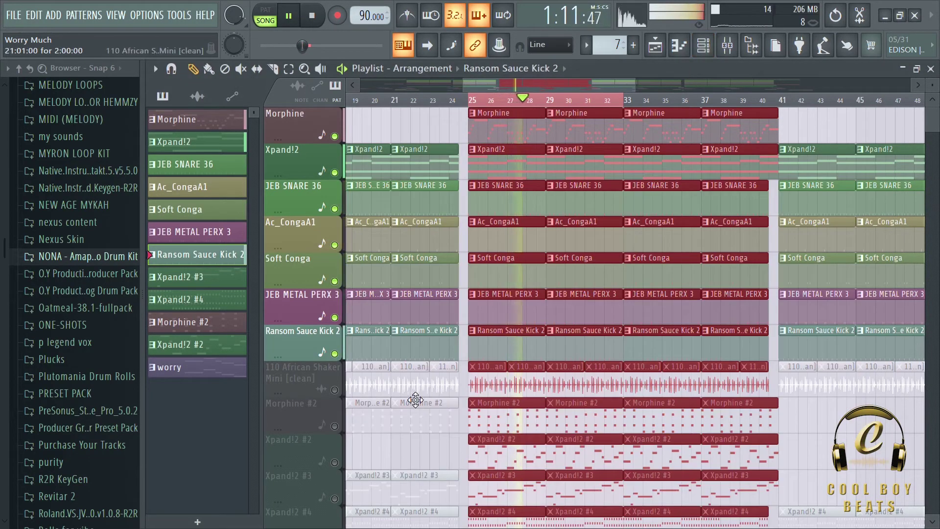
Unmute the 110 African Shaker Mini [clean] and Morphine #2 tracks in the playlist
click(335, 391)
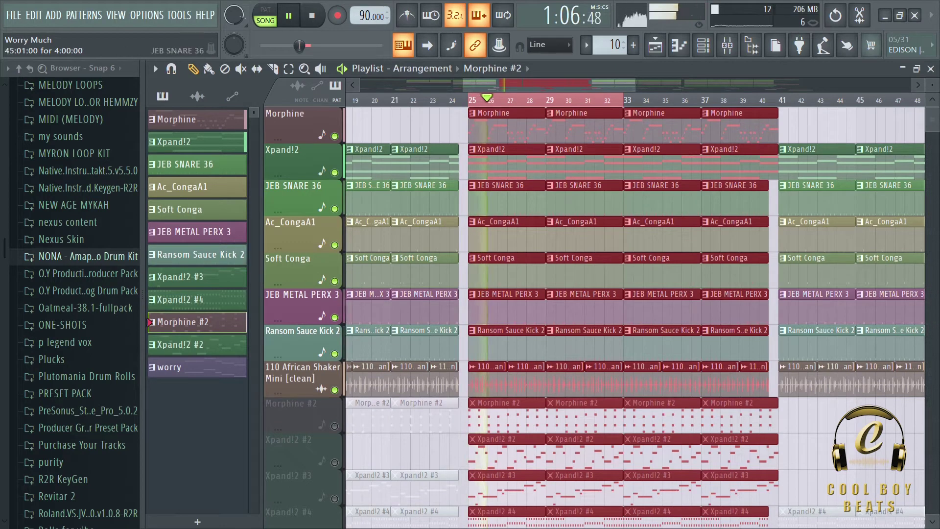
scroll(530, 179, down, 5)
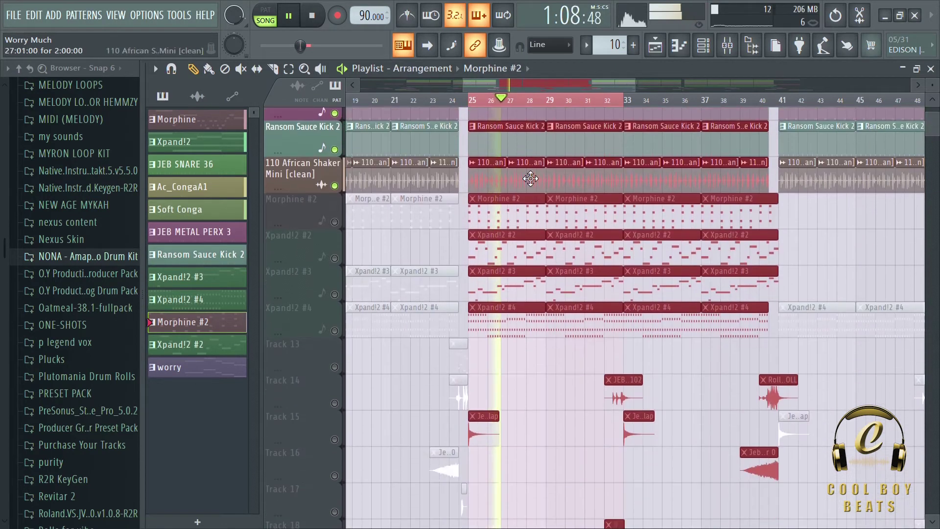
click(335, 221)
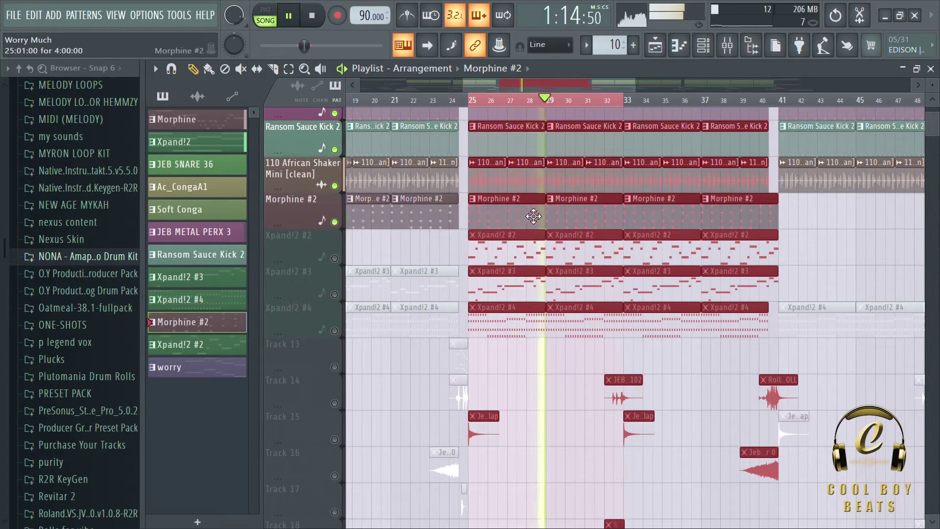
Open the Morphine #2 pattern in the piano roll and audition its chords alone in pattern mode
double_click(532, 223)
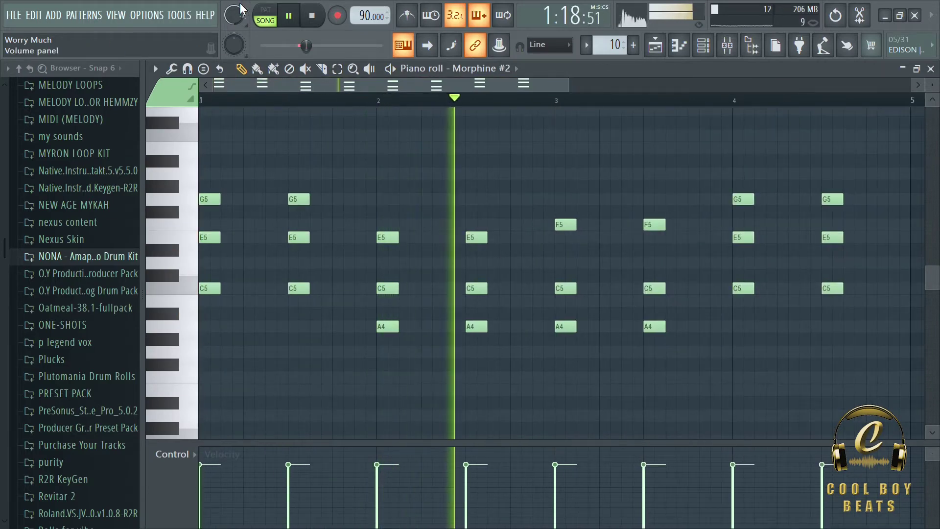
click(272, 16)
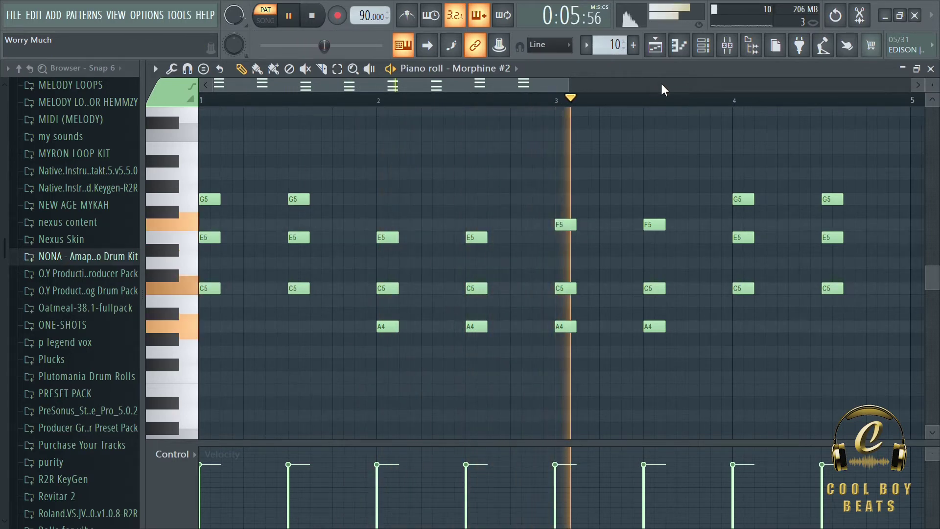
Unmute the Xpand!2 #4 track in the playlist and audition its repeated chords in the piano roll, then alone in pattern mode
click(655, 46)
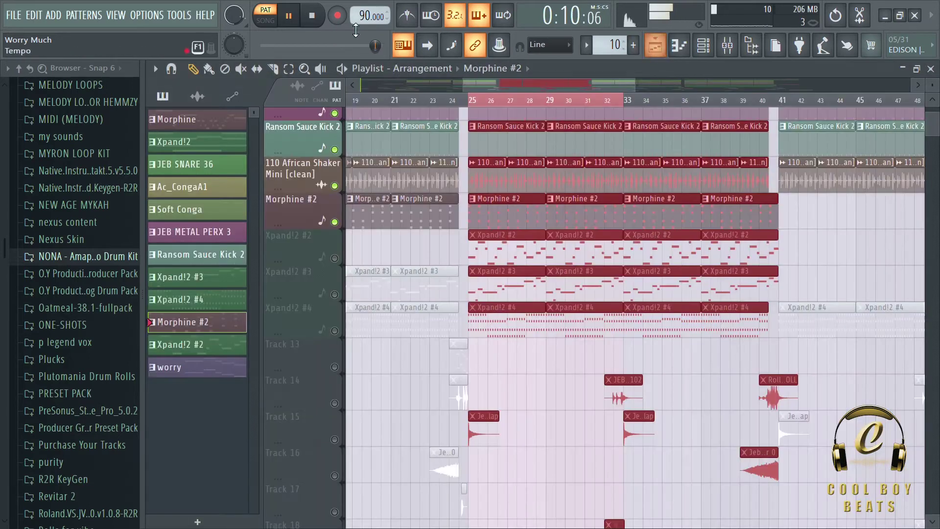
click(335, 330)
key(space)
double_click(520, 335)
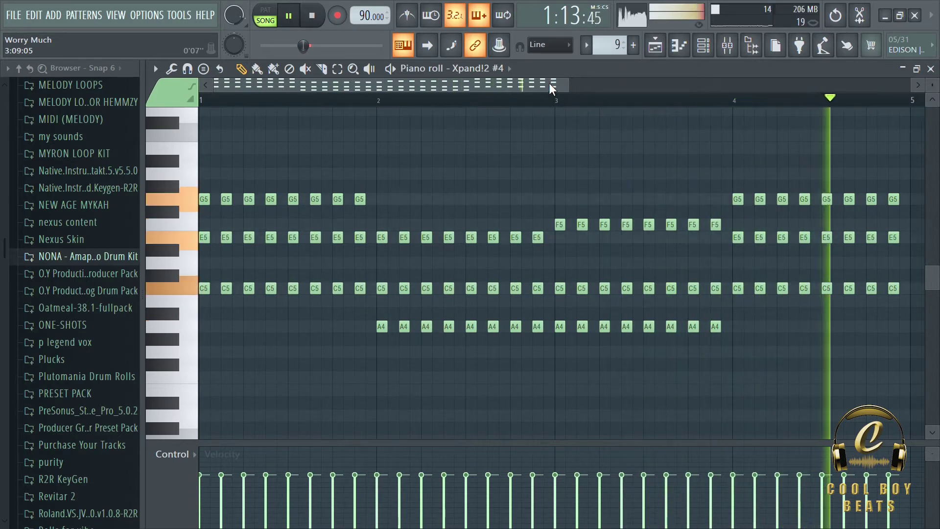
click(294, 13)
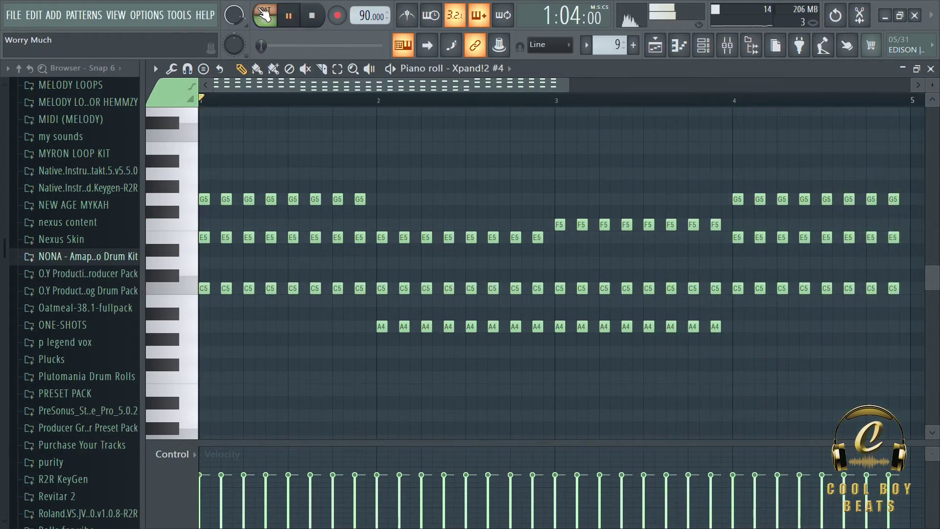
click(264, 14)
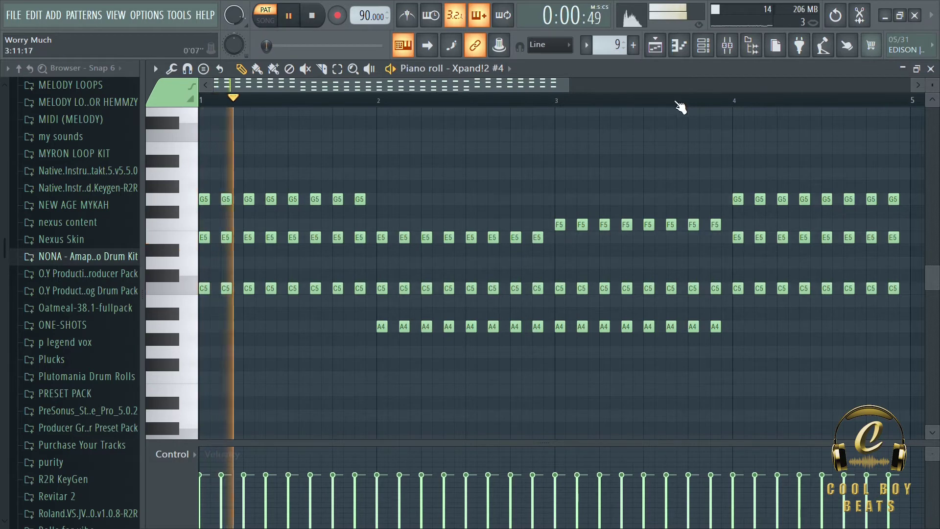
Unmute Track 15 and Track 14 in the playlist and play the song with their effect clips
click(656, 49)
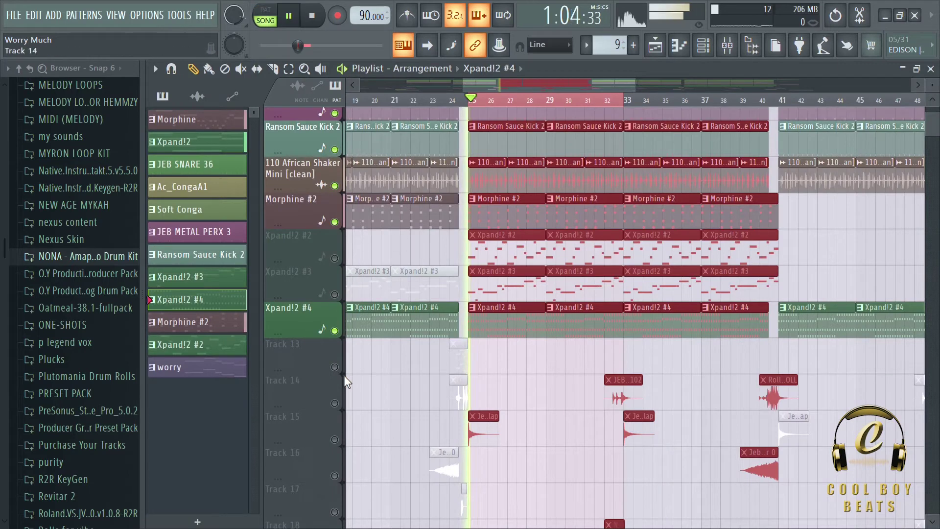
click(334, 439)
key(space)
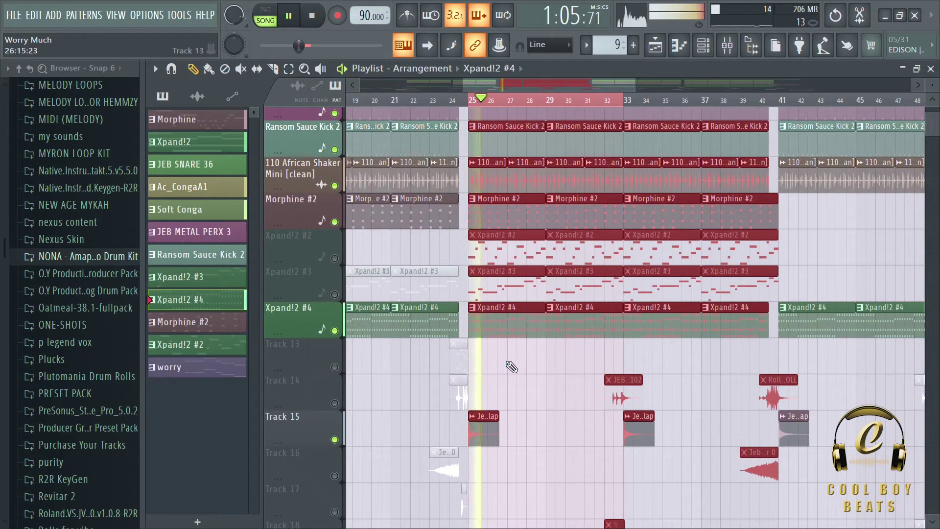
click(335, 403)
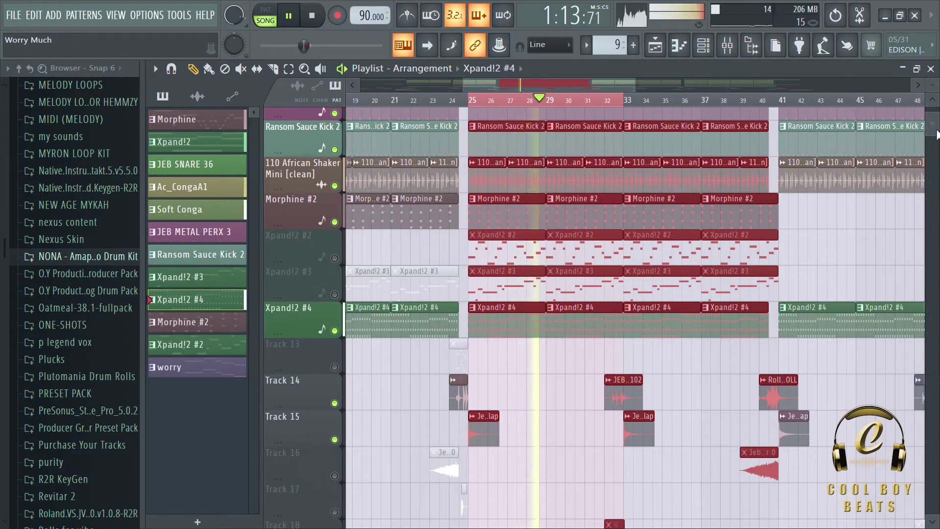
Clear the playlist's time selection and review the Xpand!2 #2 pattern in the piano roll, playing it alone in pattern mode
scroll(936, 135, down, 2)
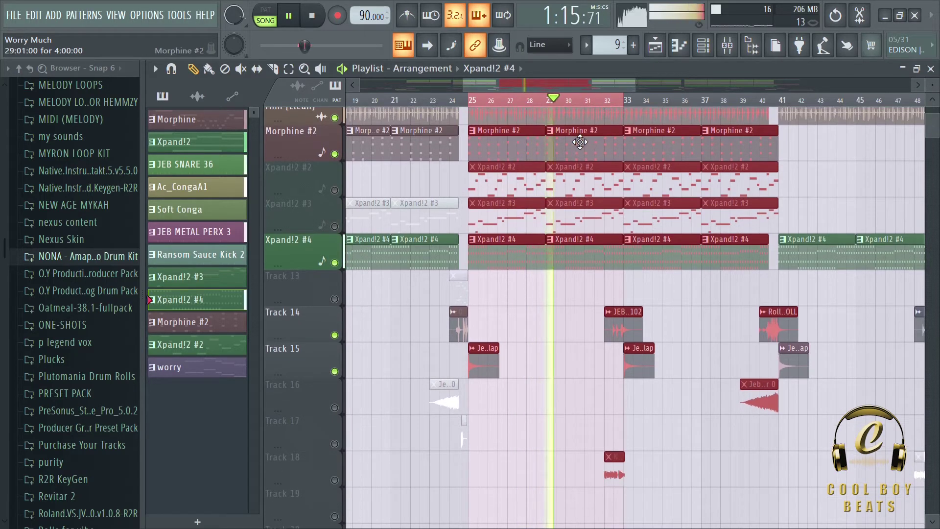
click(623, 114)
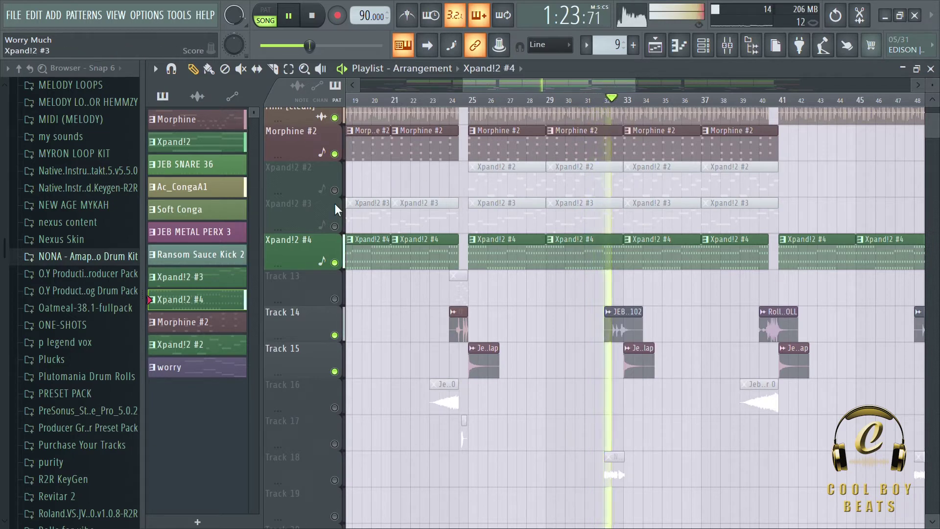
key(space)
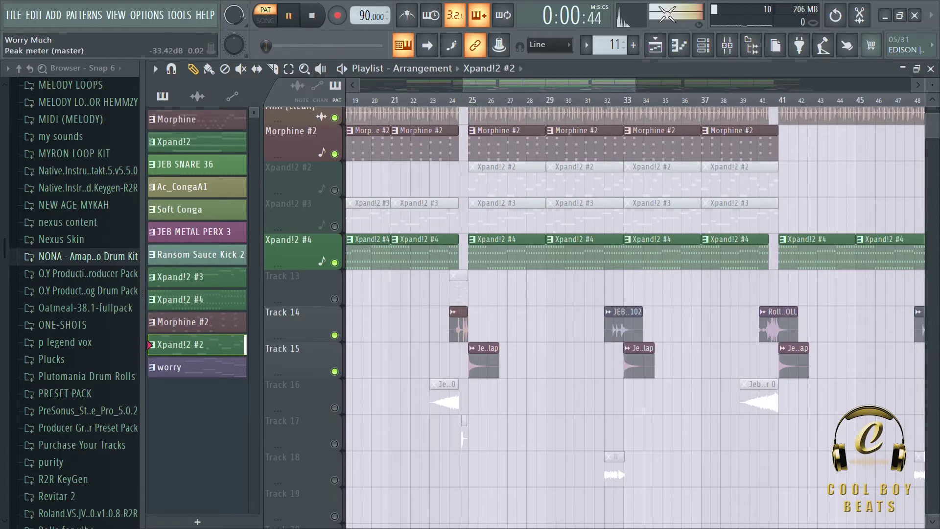
click(685, 54)
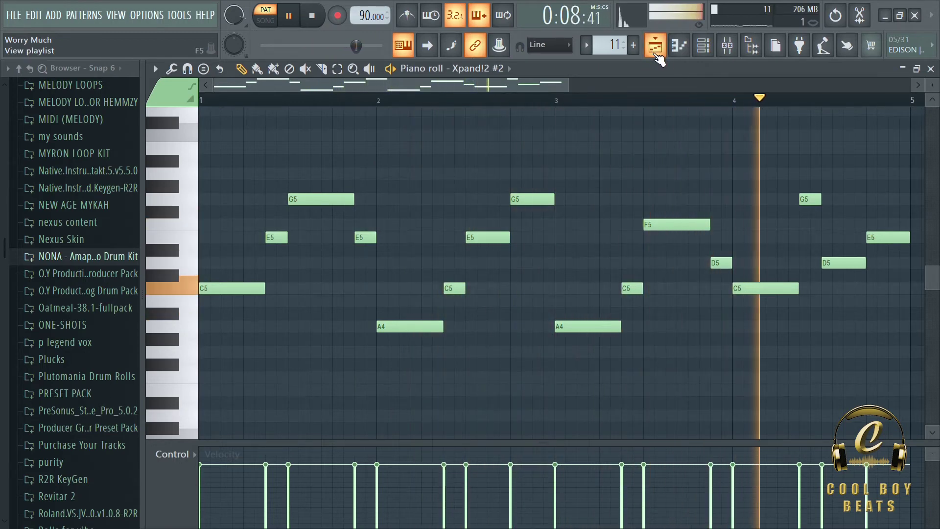
click(656, 49)
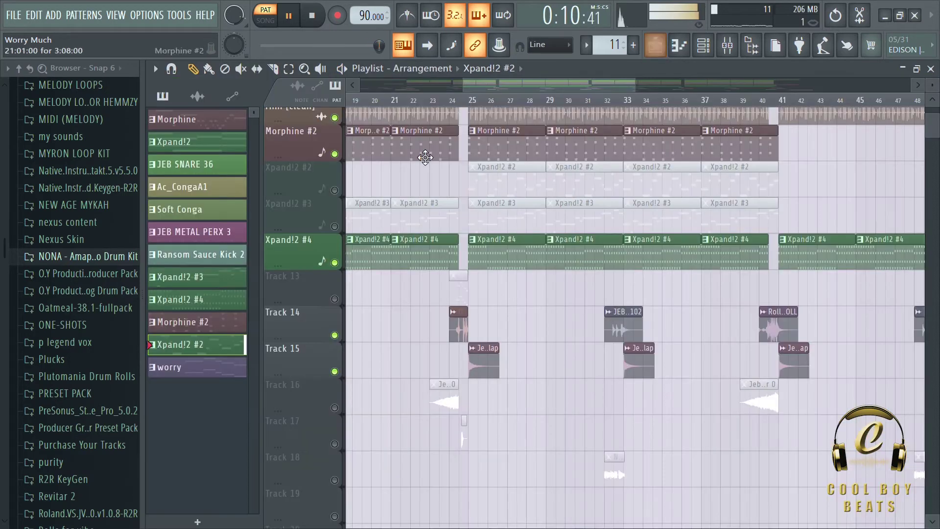
Unmute the Xpand!2 #2 track and play the song from bar 25, toggling the Xpand!2 #3 track on and off
click(341, 188)
click(479, 108)
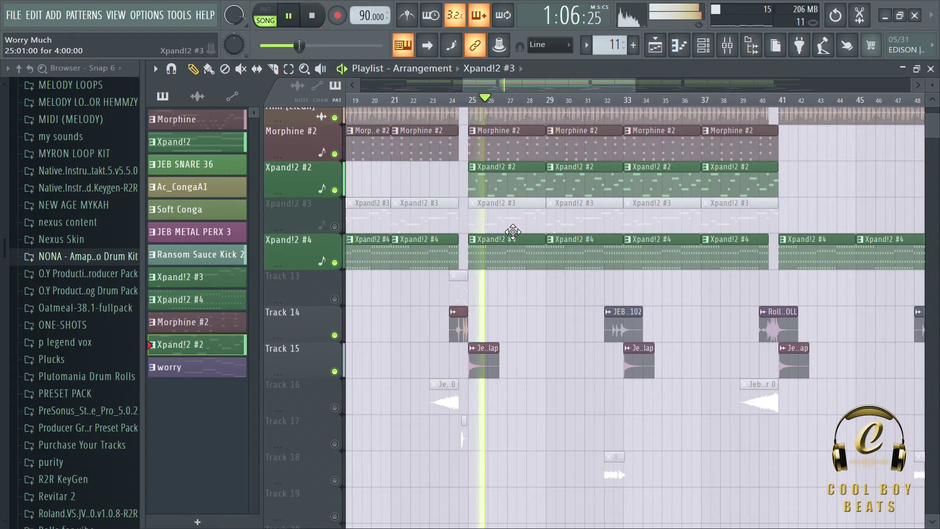
click(334, 226)
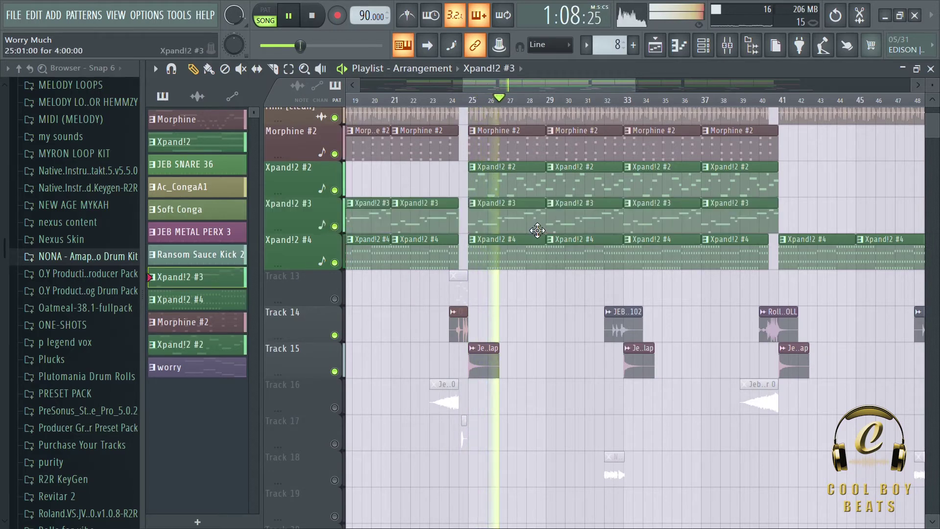
key(space)
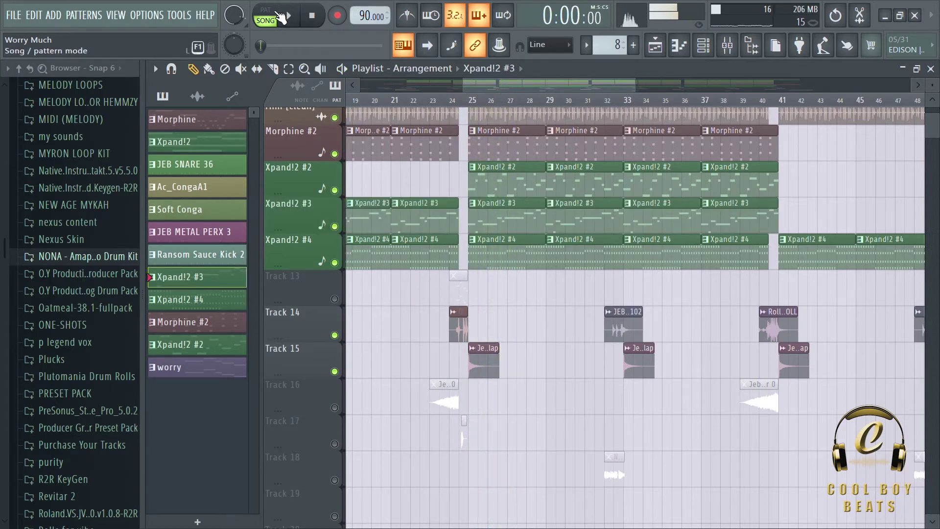
click(334, 227)
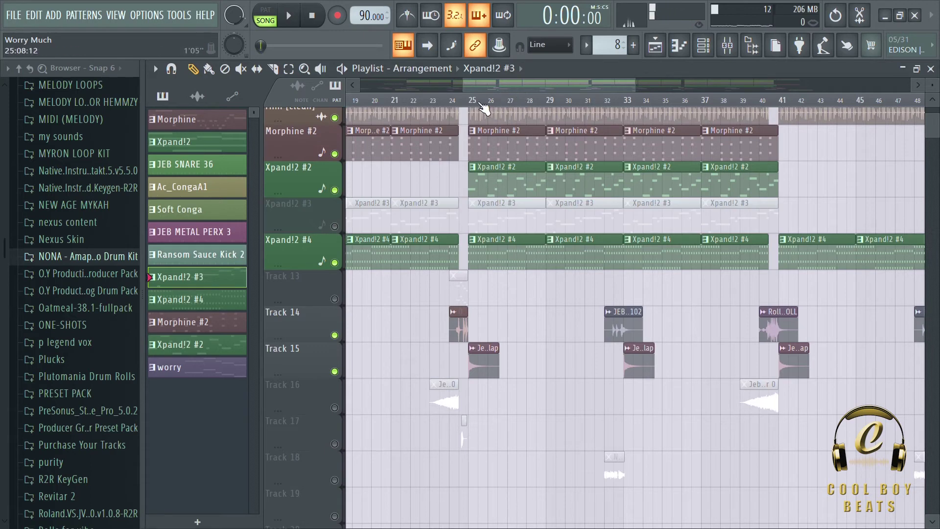
drag(482, 107, 532, 108)
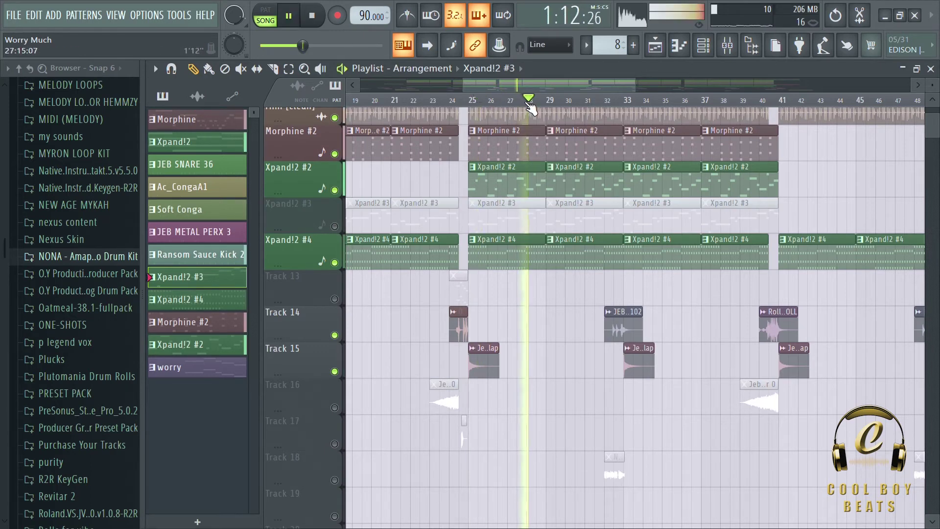
click(616, 100)
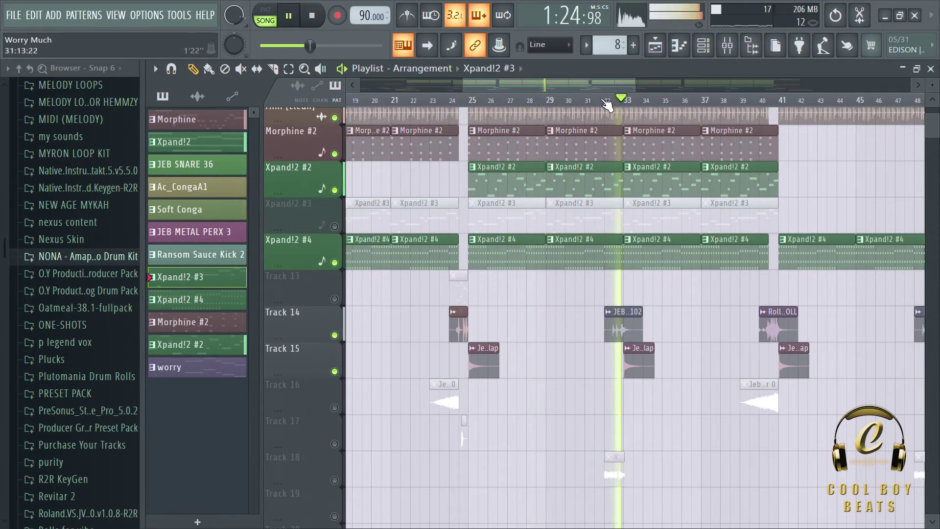
key(space)
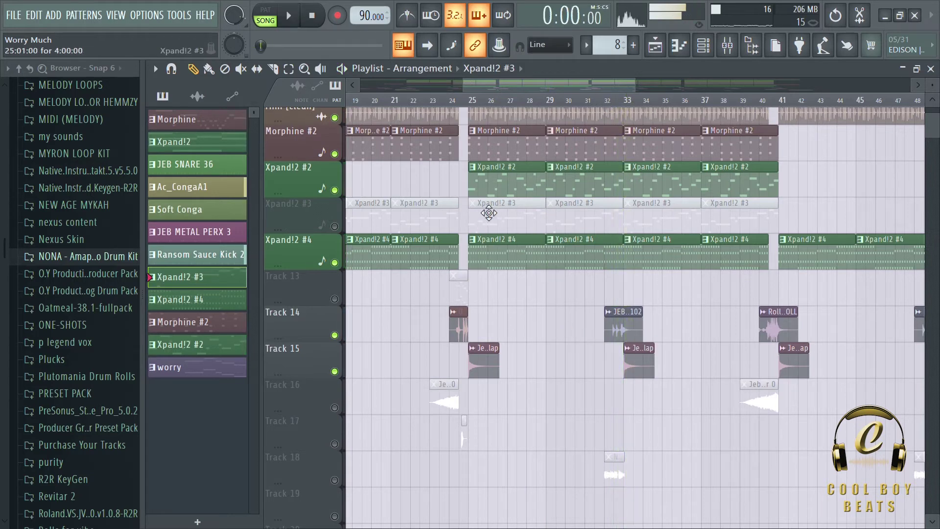
Unmute the Xpand!2 #3 track and audition its pattern alone while checking the Wah Guitar channel's effects in the mixer
click(335, 227)
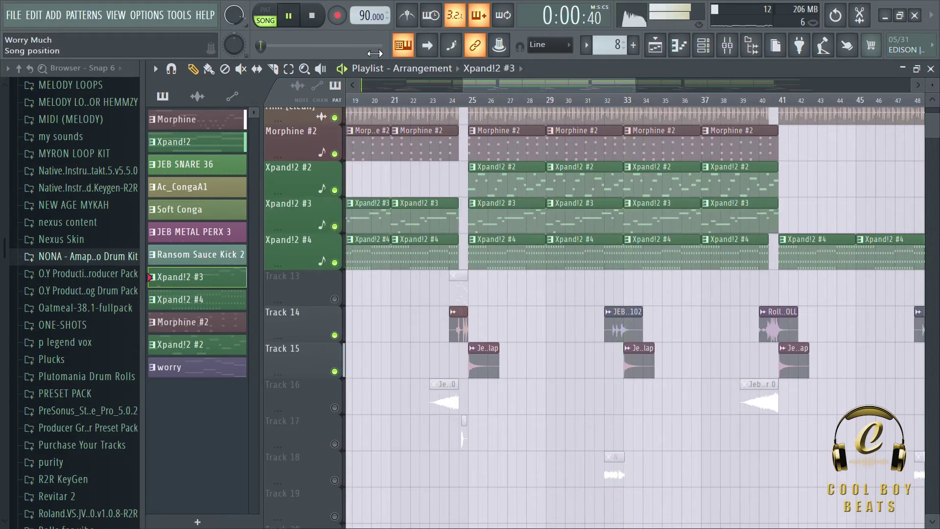
click(265, 15)
click(288, 15)
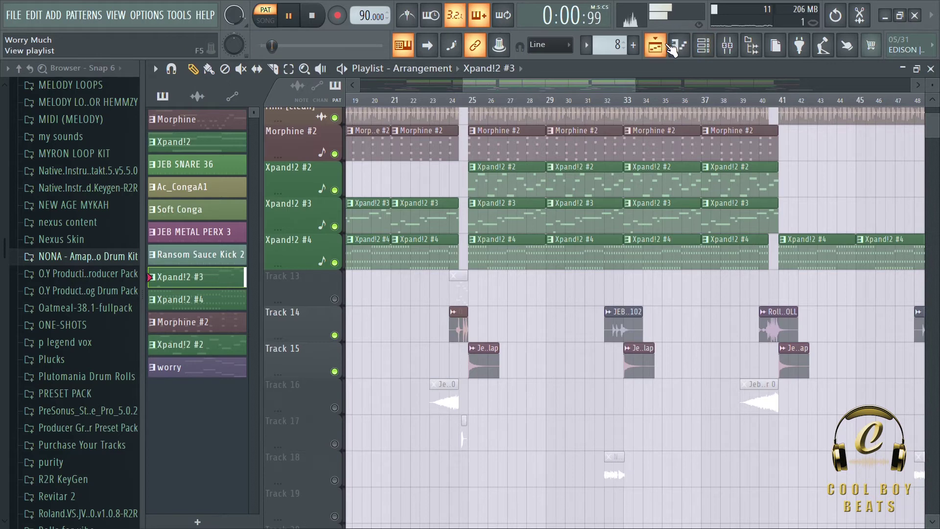
click(667, 54)
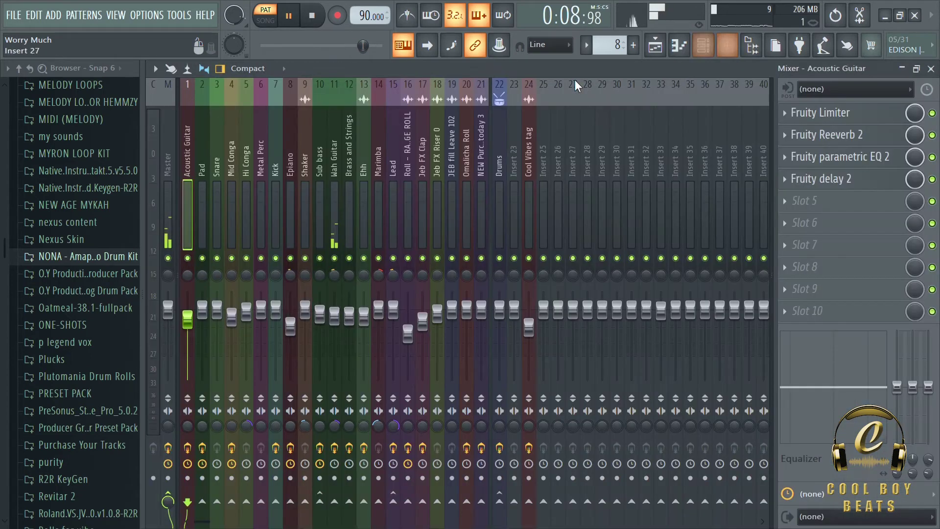
key(F9)
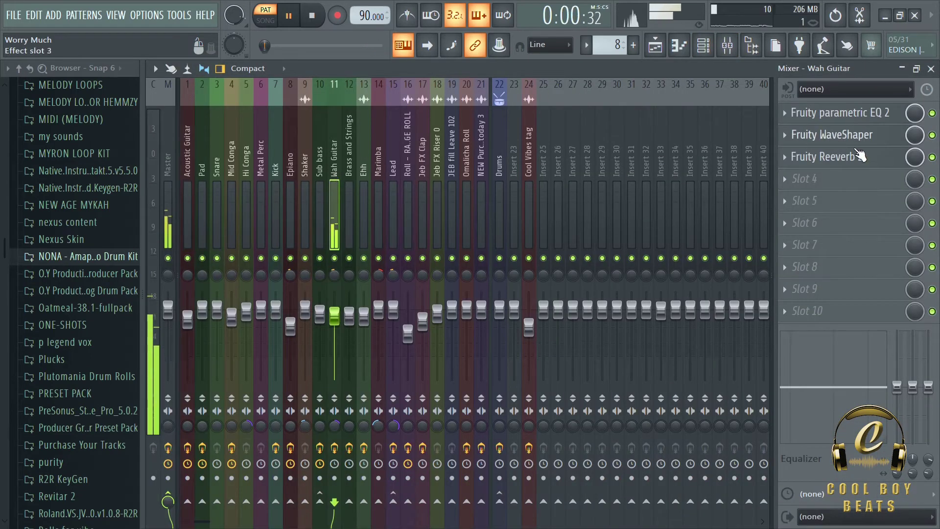
click(654, 44)
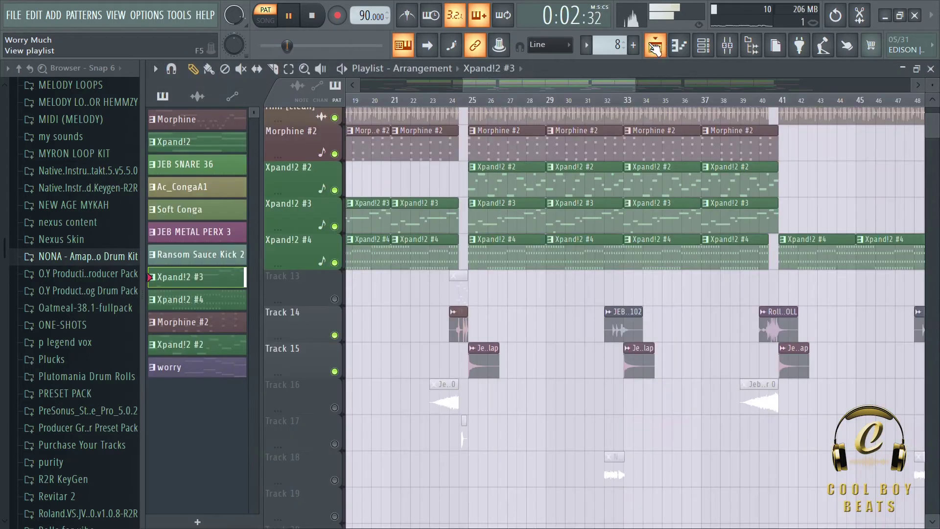
Play the song from bar 25 and inspect the Xpand!2 #3 channel's instrument preset from the channel rack
click(266, 20)
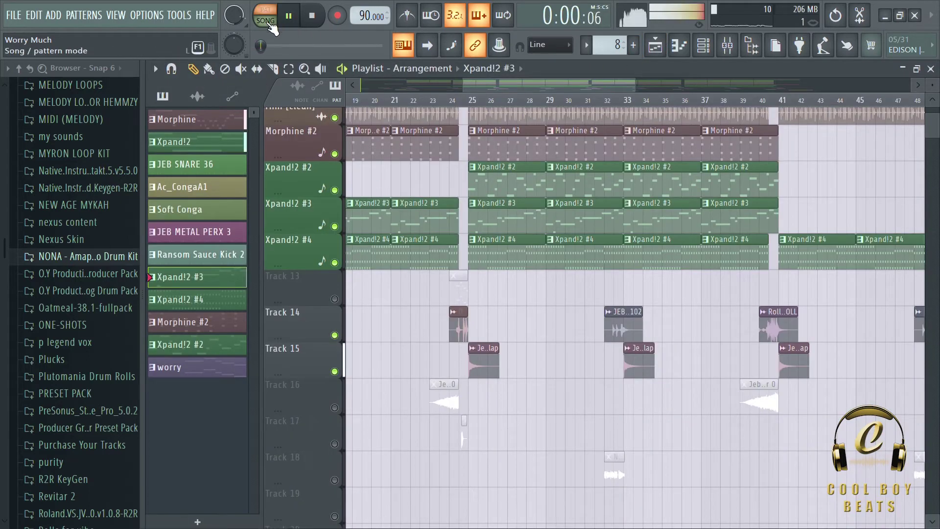
click(471, 100)
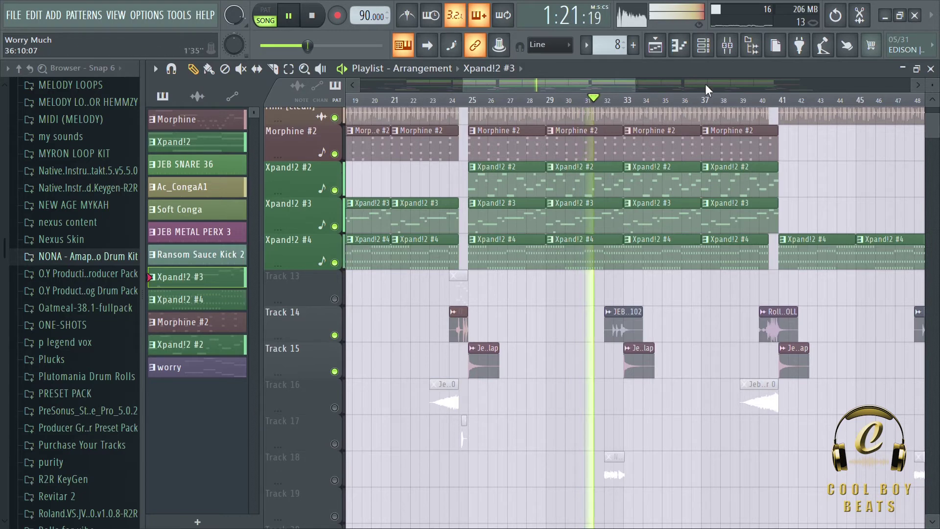
click(703, 45)
scroll(480, 421, down, 3)
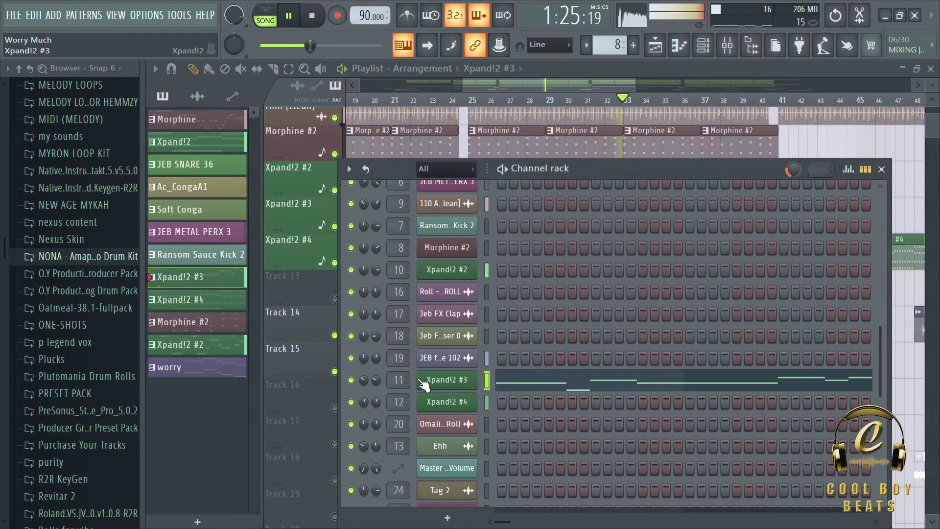
key(space)
click(265, 15)
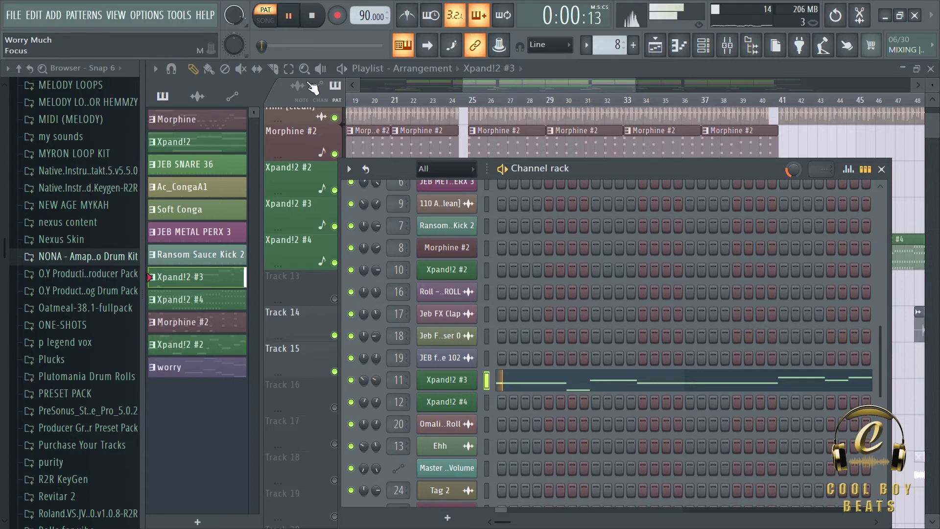
click(458, 381)
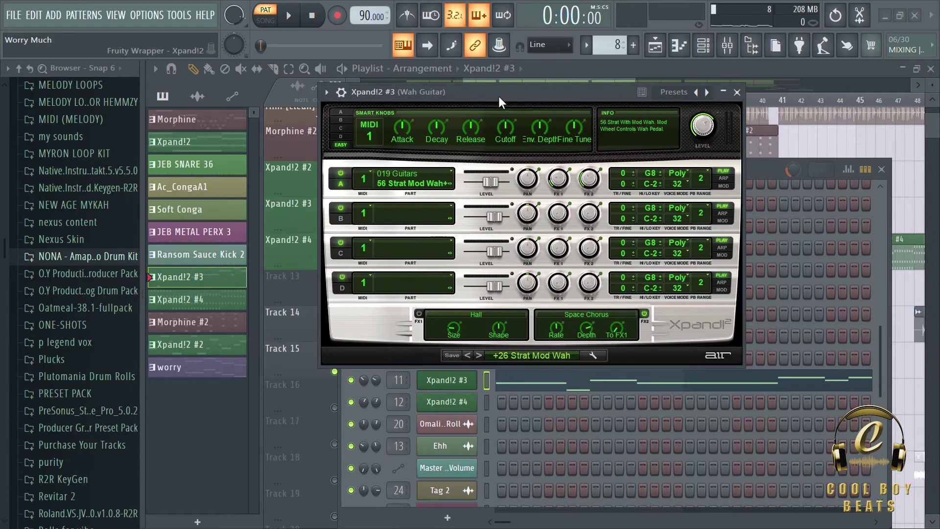
click(737, 92)
key(F6)
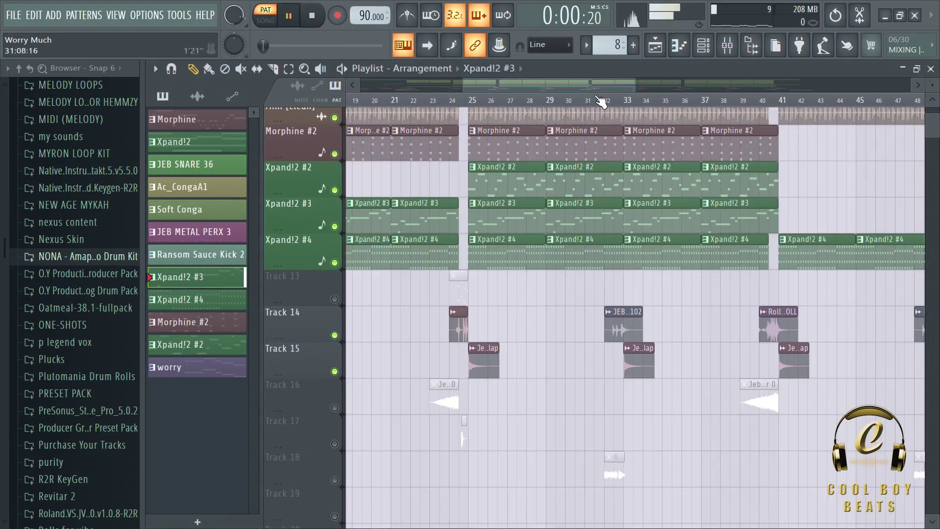
Unmute Track 13 in the playlist and play the song through its worry clip at bar 24
key(space)
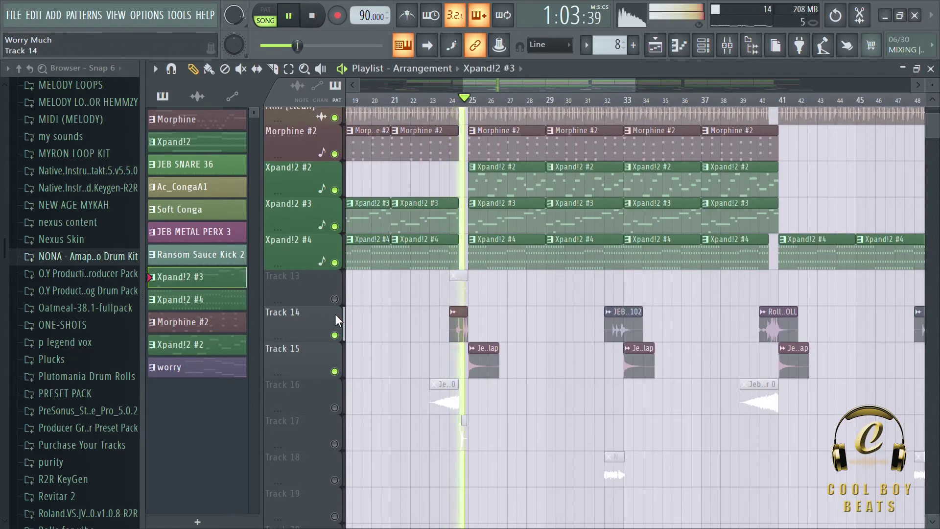
key(space)
click(335, 299)
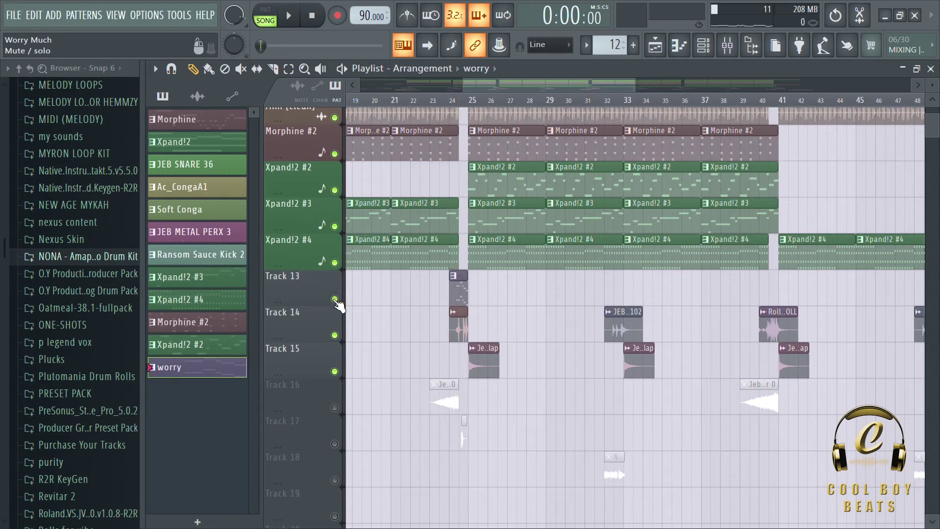
click(443, 100)
key(space)
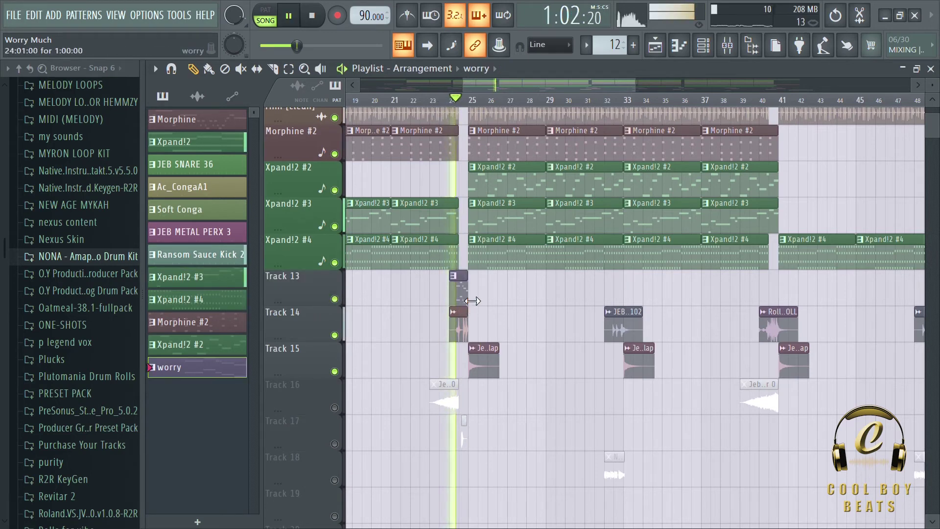
key(space)
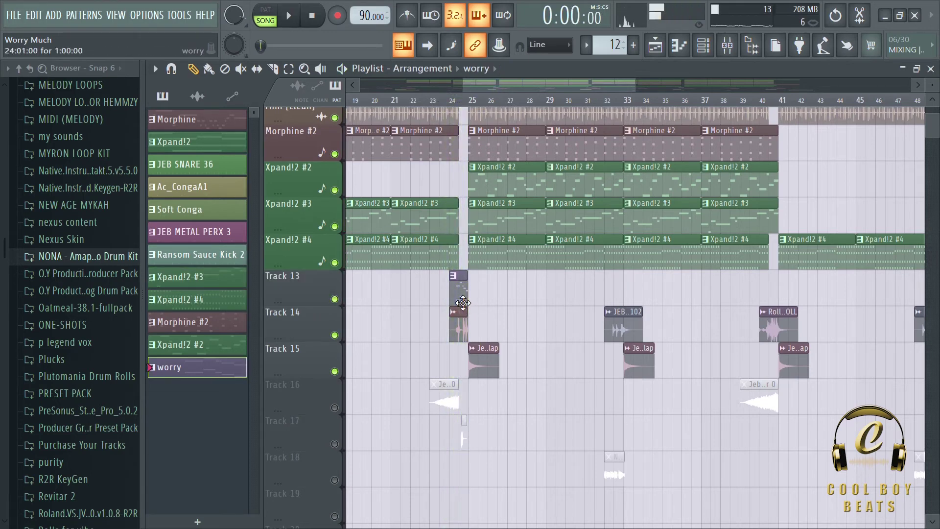
Play the worry pattern on its own and view its notes in the piano roll before returning to the playlist
click(266, 9)
click(288, 15)
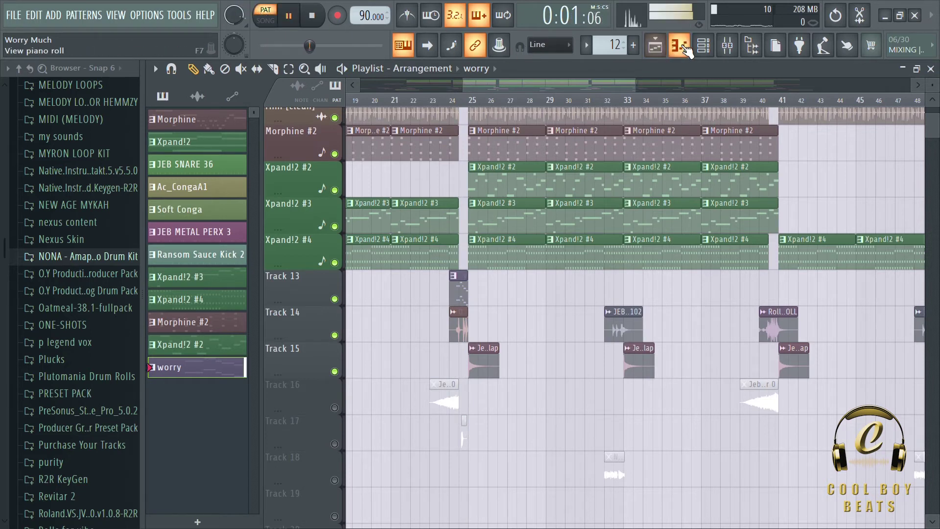
click(680, 45)
key(space)
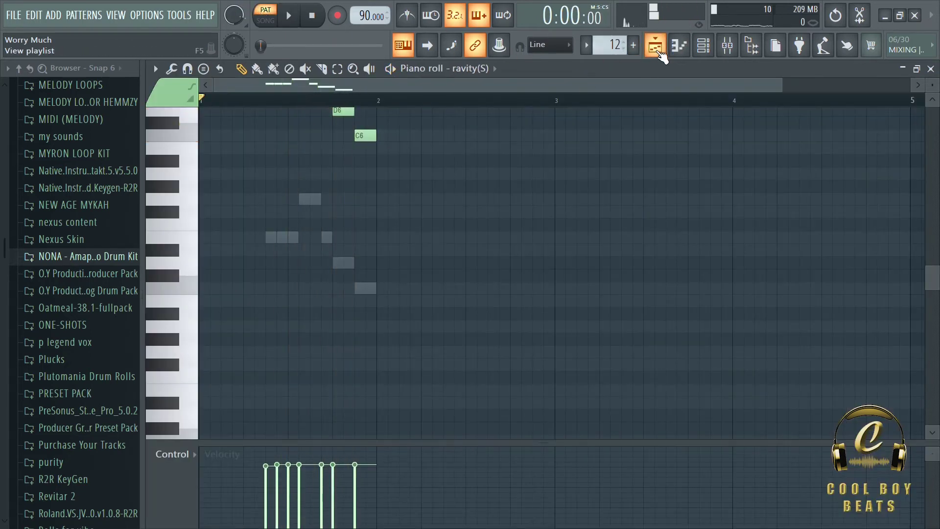
click(655, 45)
Unmute Track 16 and play the song from bar 23, unmuting Track 17 during playback
click(335, 408)
click(438, 93)
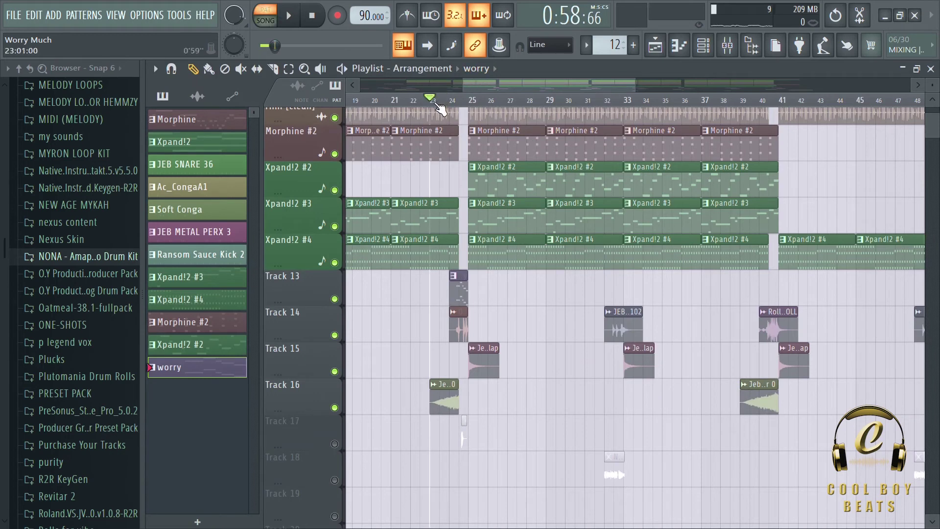
key(space)
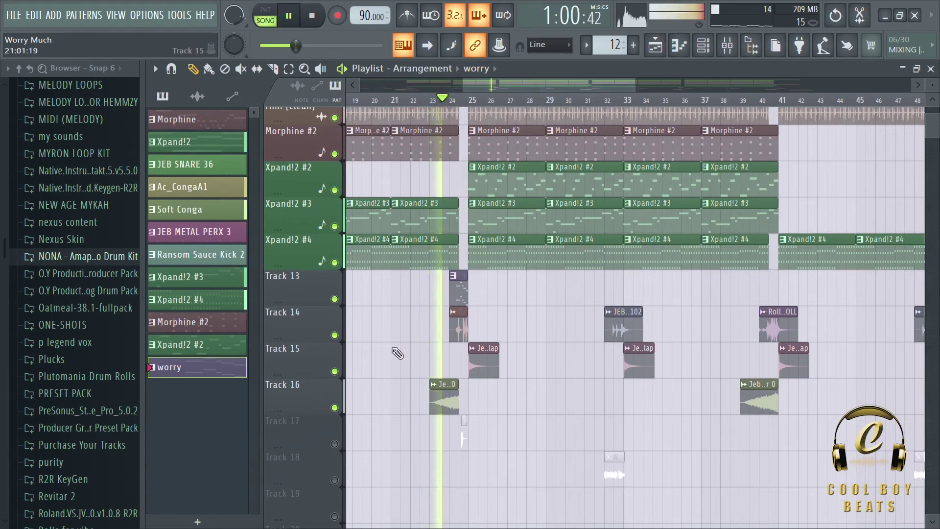
click(335, 444)
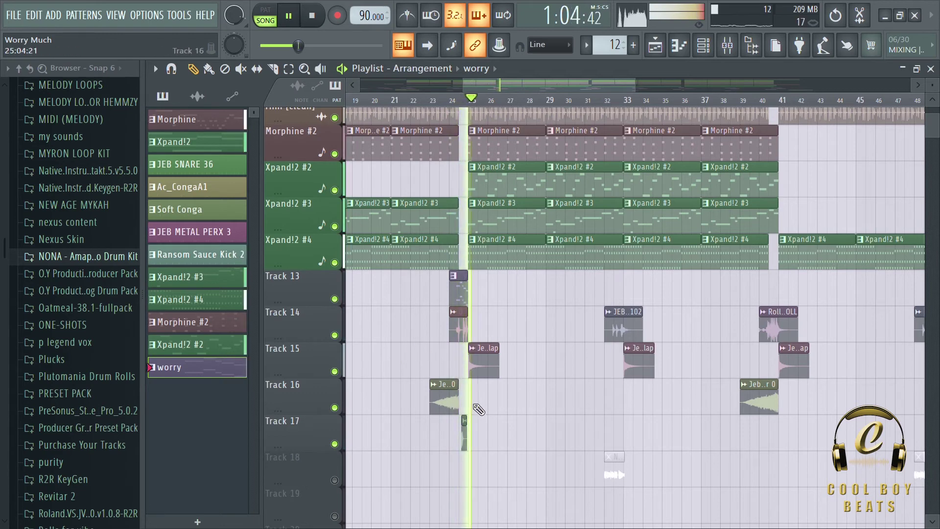
key(space)
Audition the Ehh, JEB fill Leave 102 and Omalicha Roll audio clips in the playlist
click(464, 431)
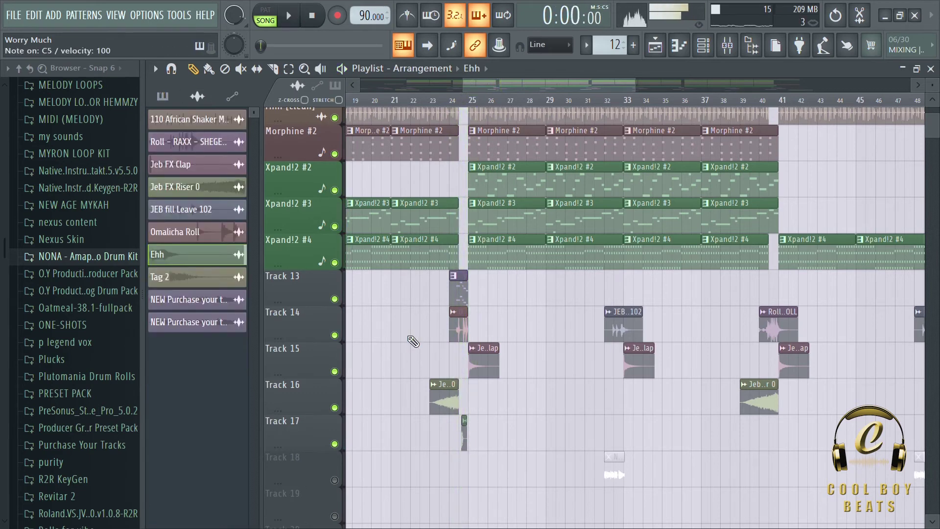
click(631, 333)
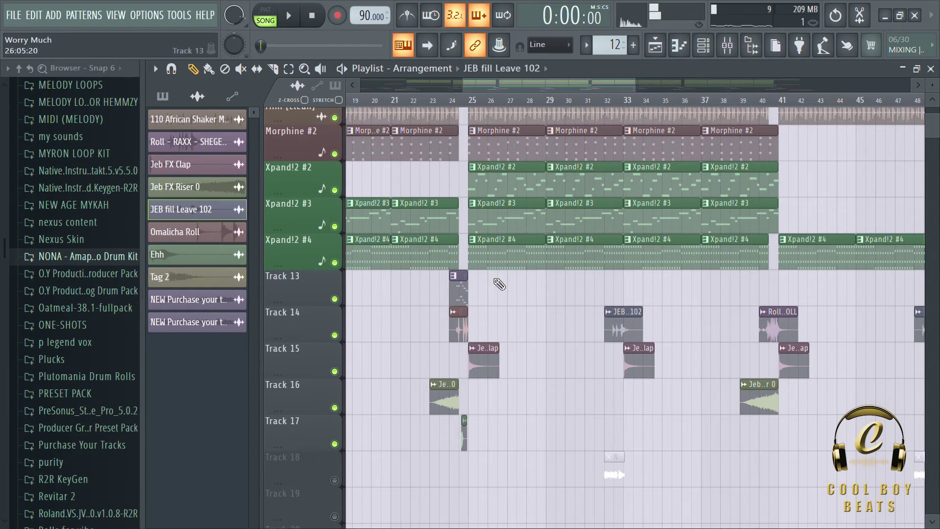
click(470, 336)
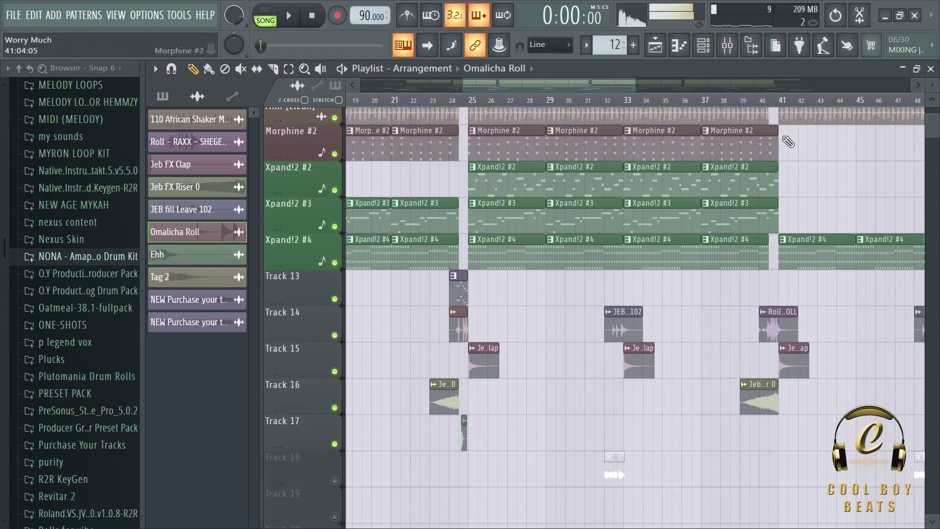
Play the song from bar 40 and audition the Roll - RAXX - SHEGE ROLL clip on Track 14
click(767, 104)
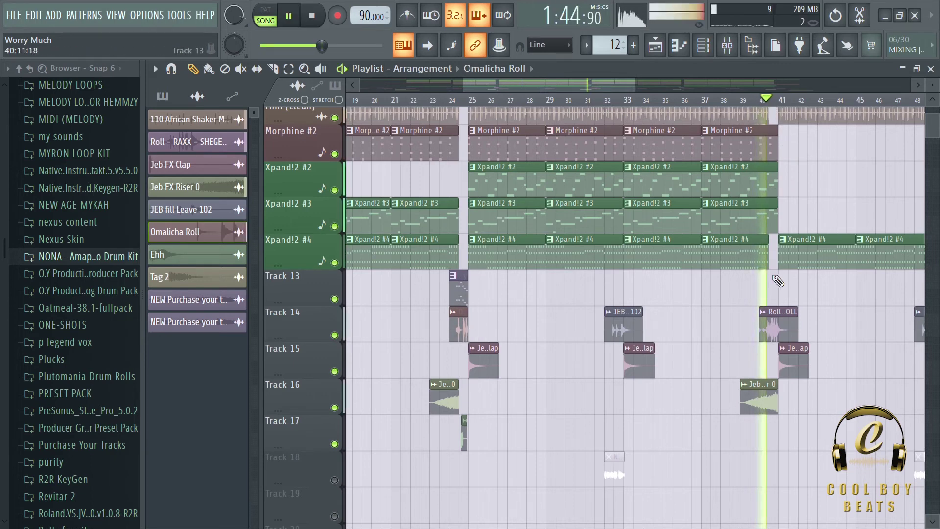
key(space)
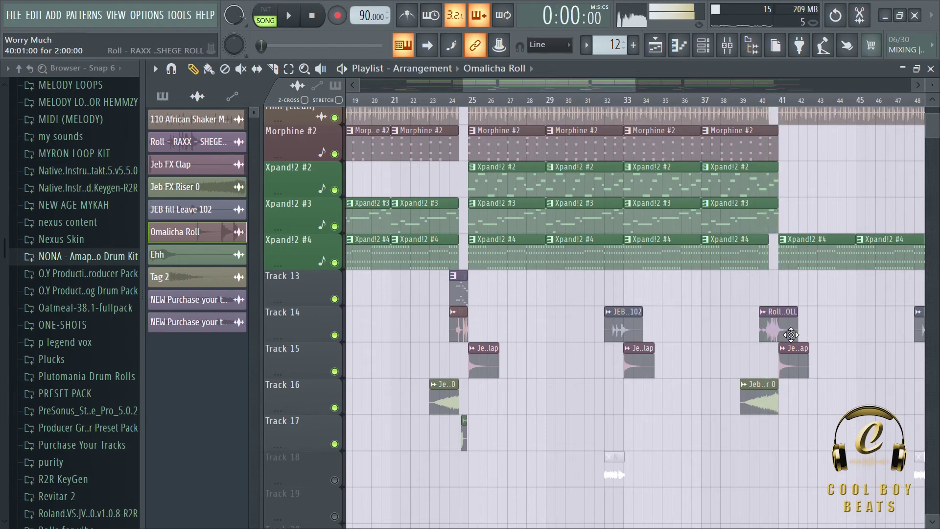
click(789, 335)
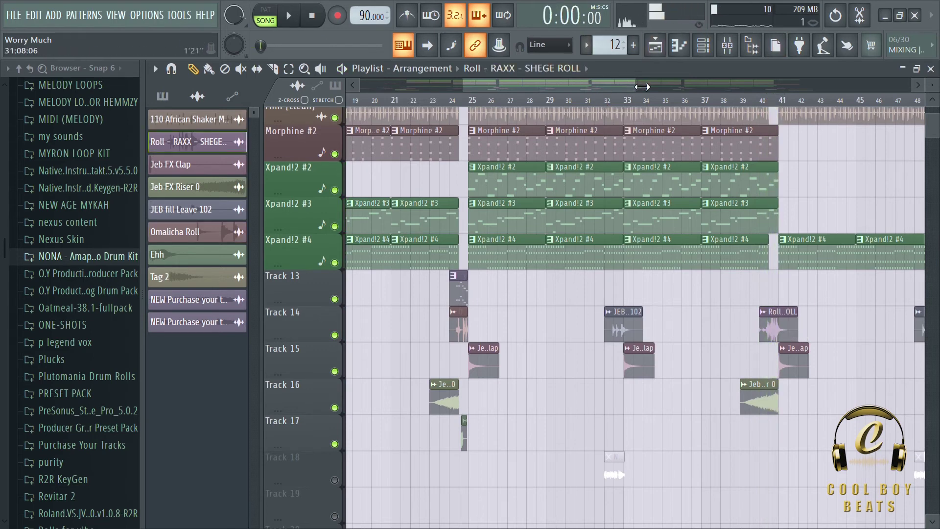
Play the song from its start with the whole arrangement in view and unmute Track 18
drag(642, 86, 726, 86)
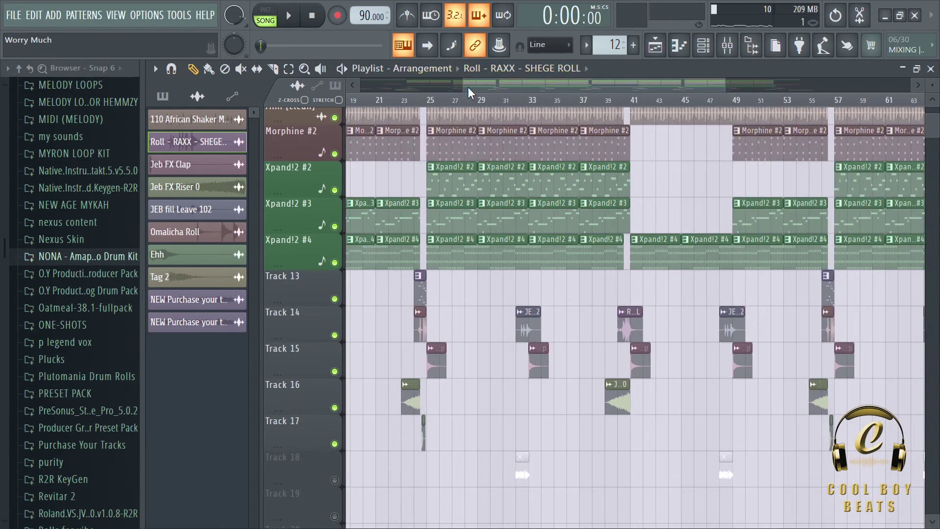
drag(472, 87, 275, 78)
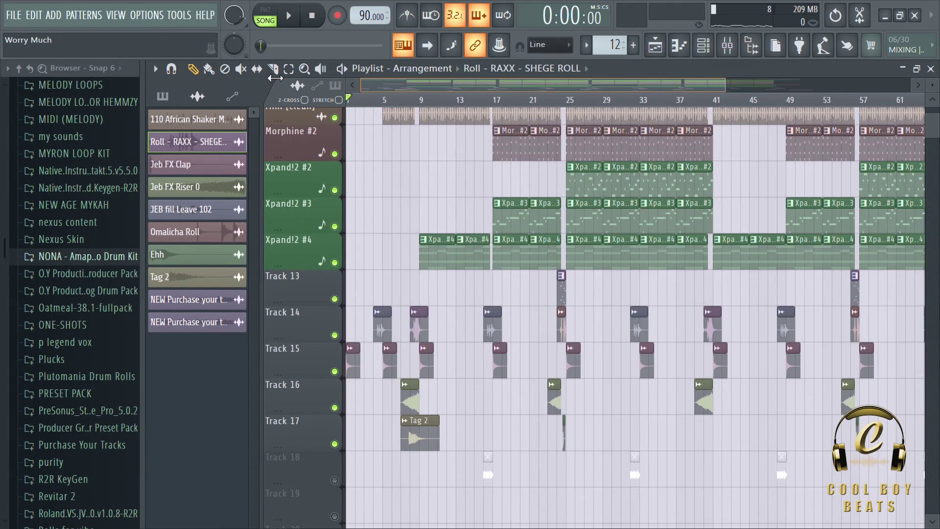
drag(726, 87, 929, 102)
key(space)
scroll(816, 150, down, 5)
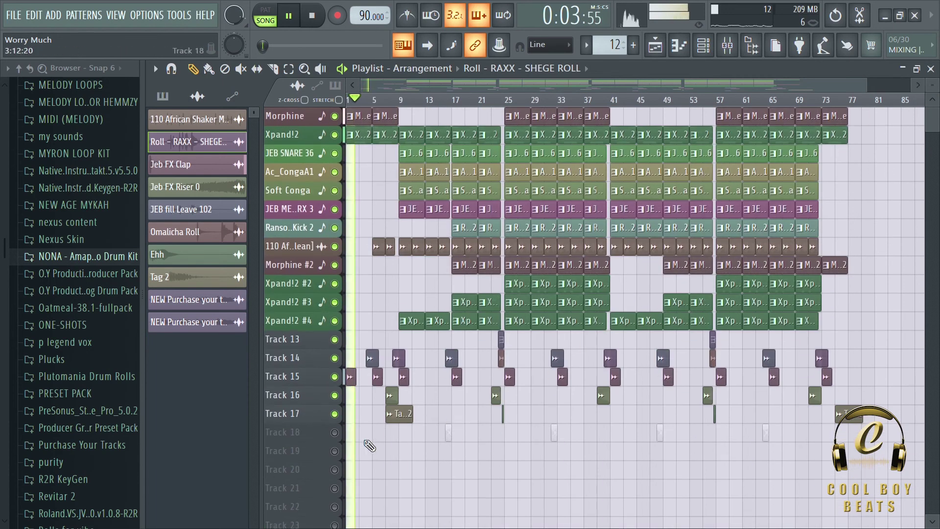
click(335, 433)
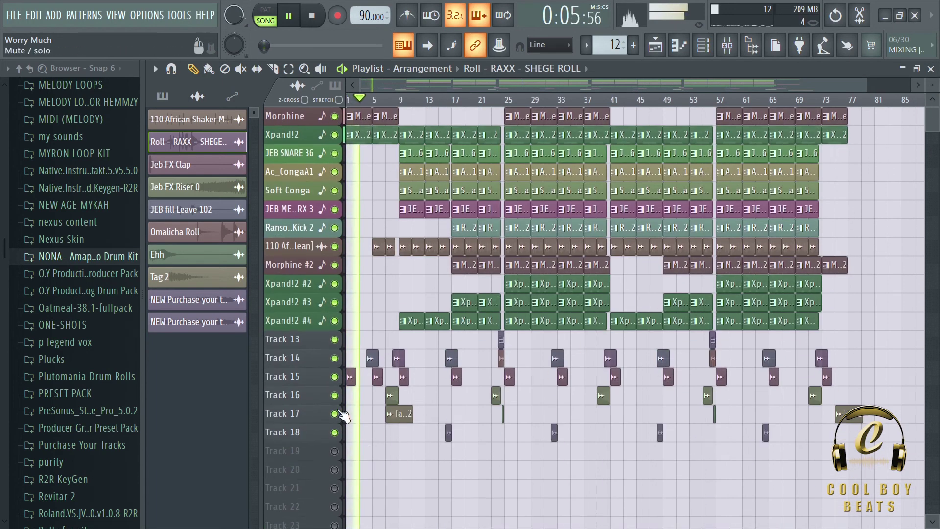